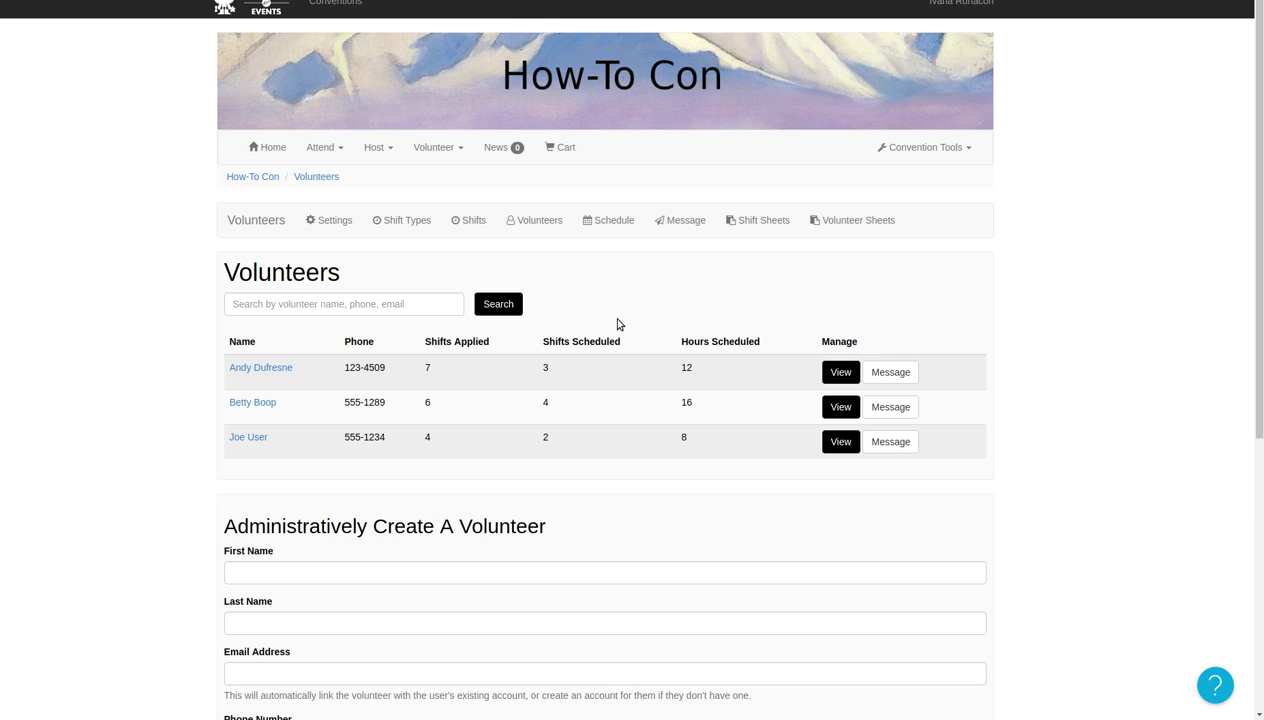
Switch to the Message tab, which by default addresses all 3 scheduled volunteers
click(690, 222)
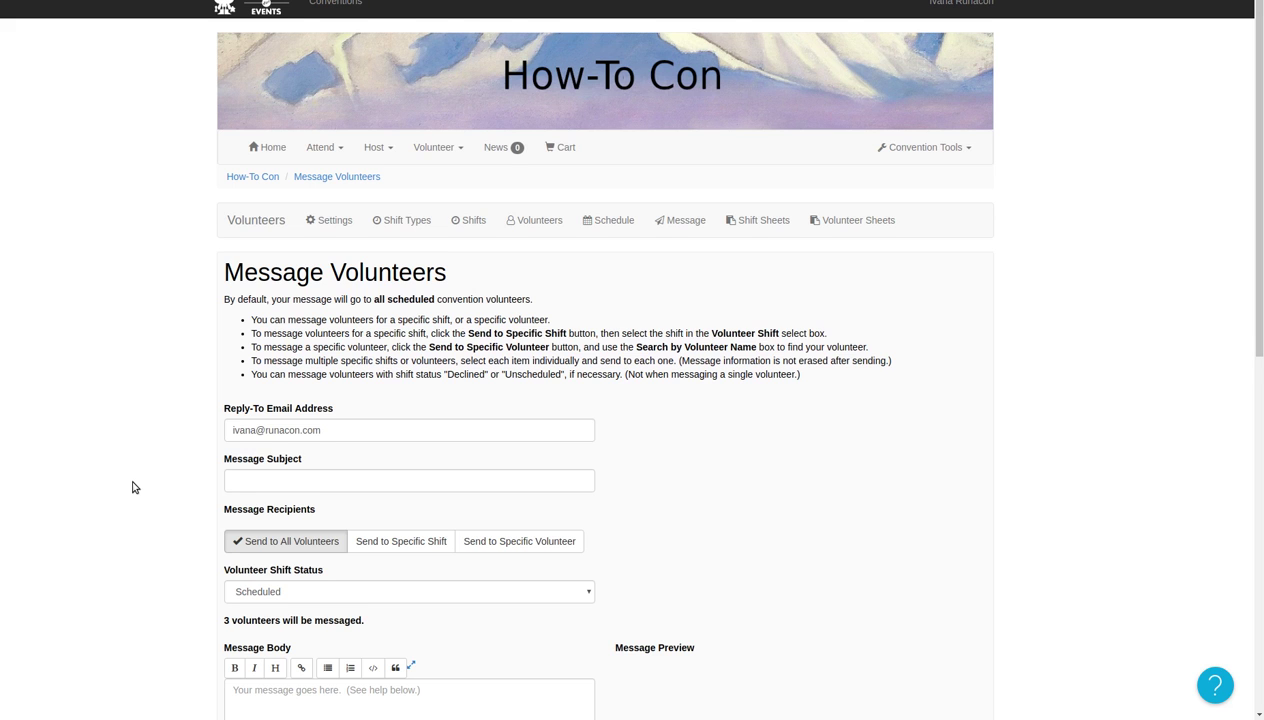
scroll(134, 487, down, 2)
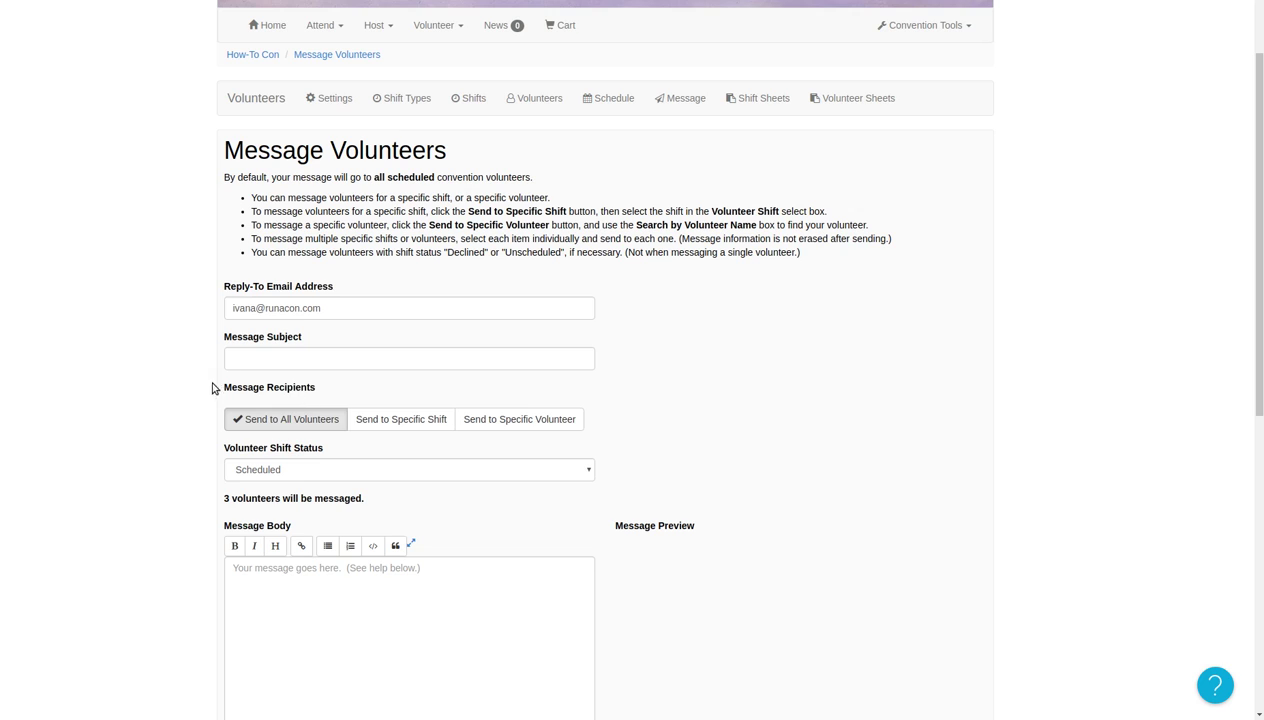
click(290, 470)
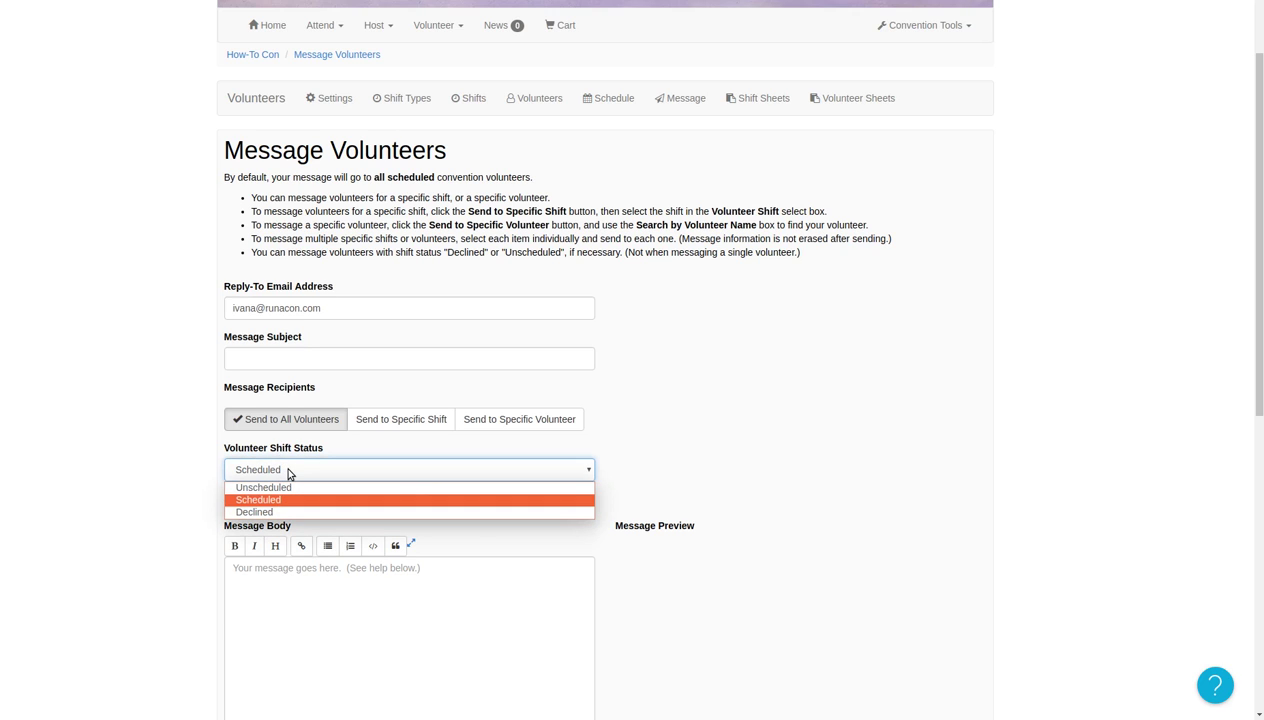
click(288, 470)
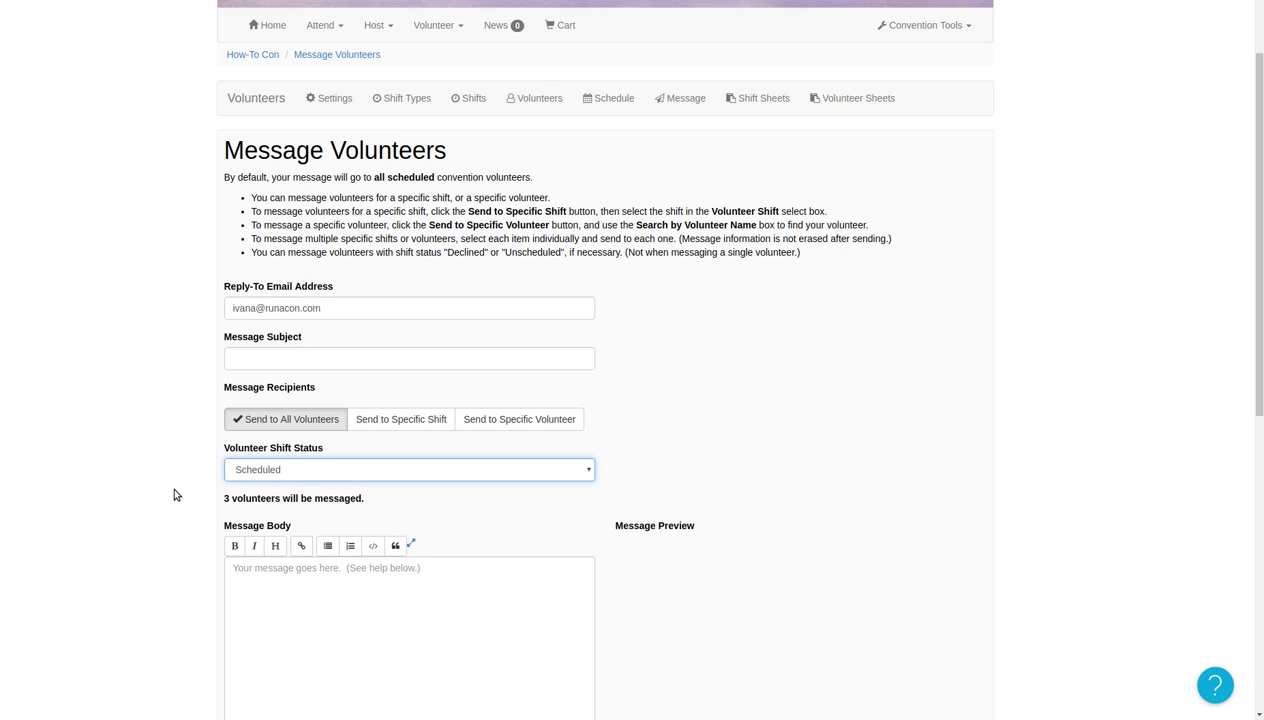
click(270, 472)
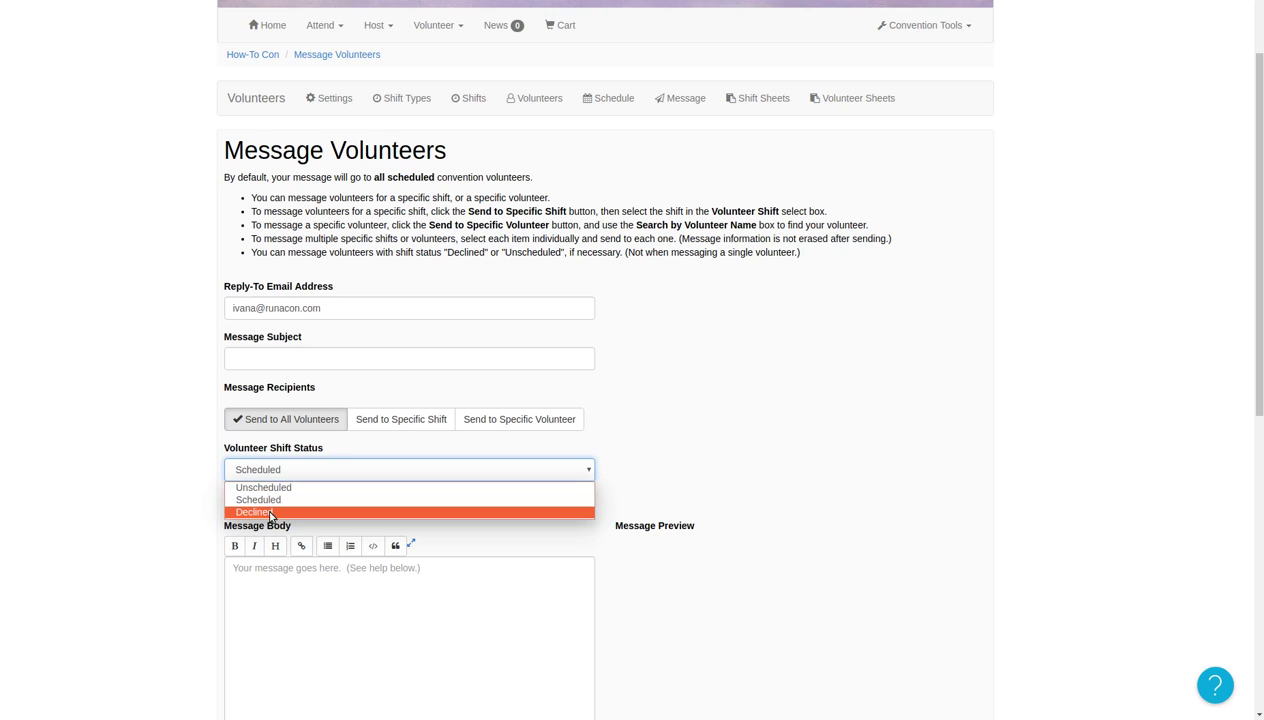
click(270, 513)
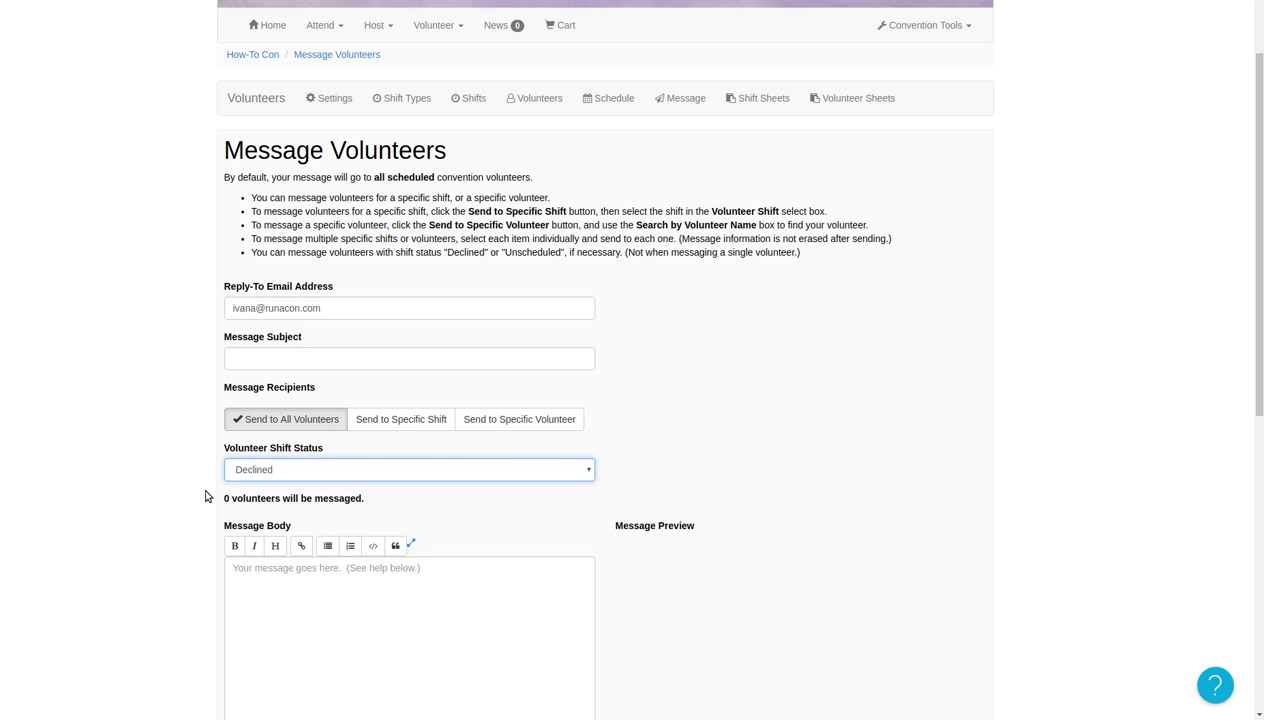
click(255, 468)
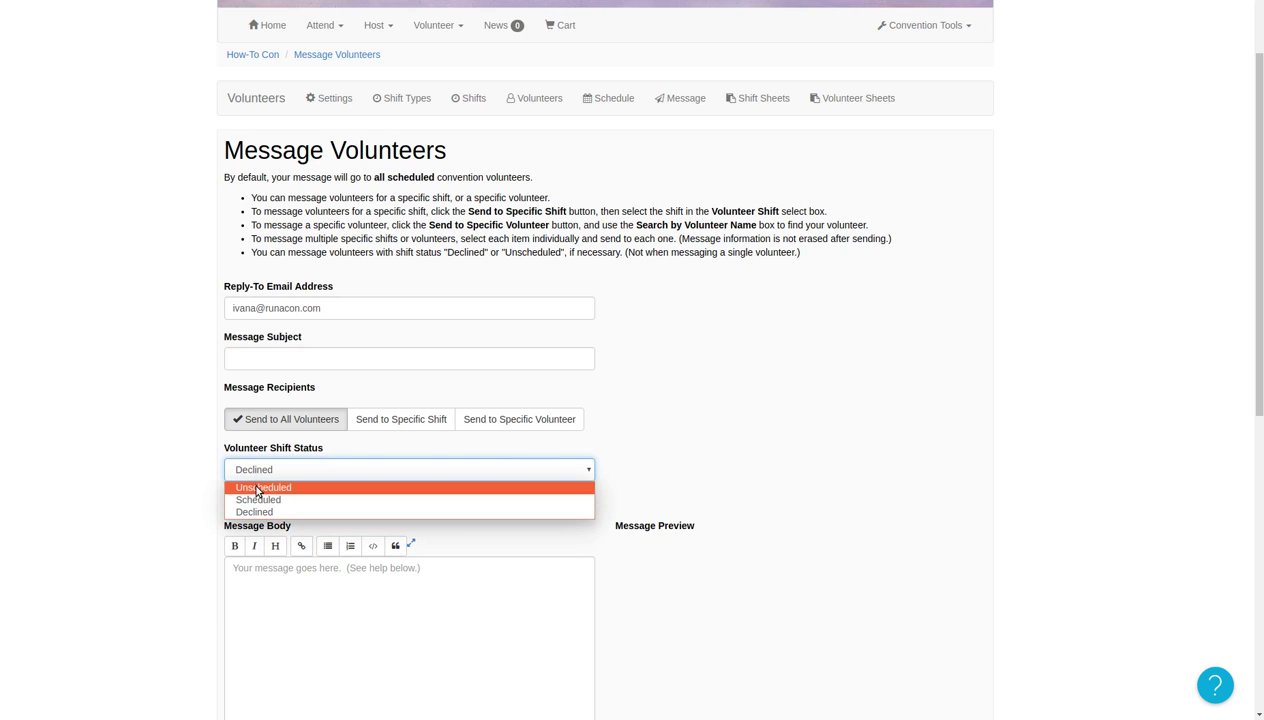
click(259, 500)
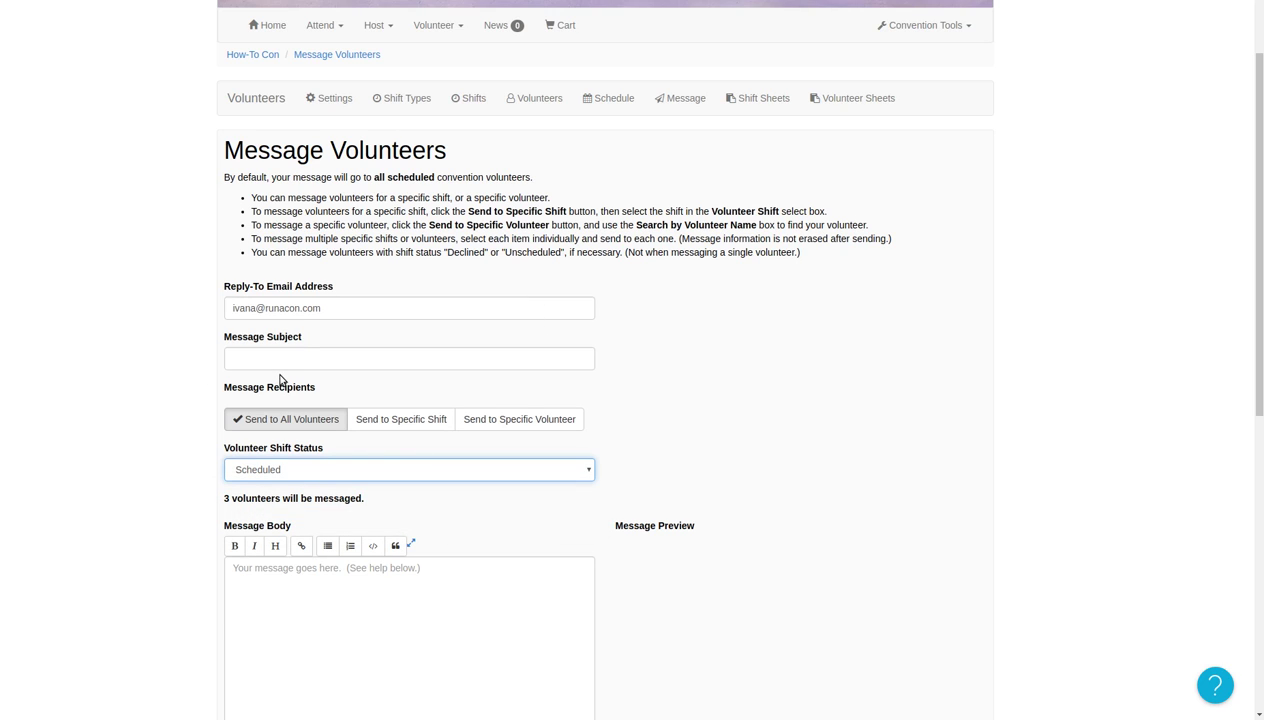
scroll(180, 513, down, 2)
Trigger the missing-fields error, then enter subject 'Hello there Volunteers!' and body 'Hi! Thanks For Helping!'
click(260, 588)
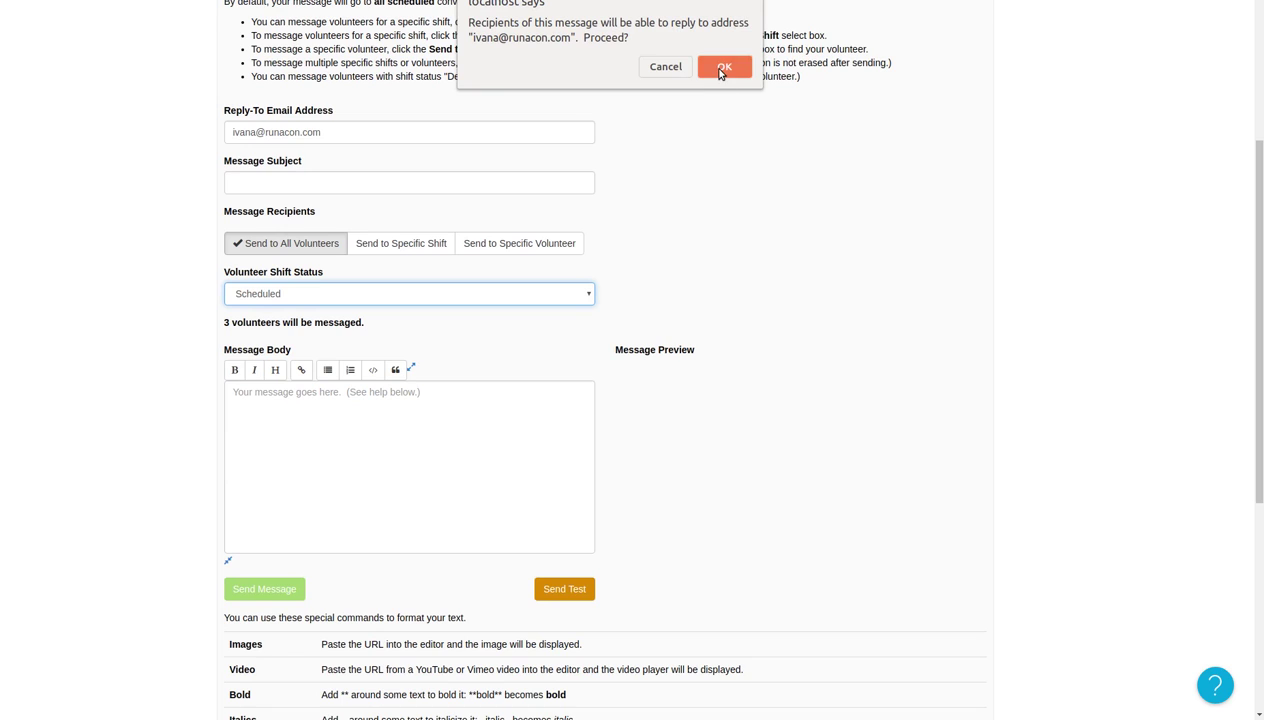
click(722, 68)
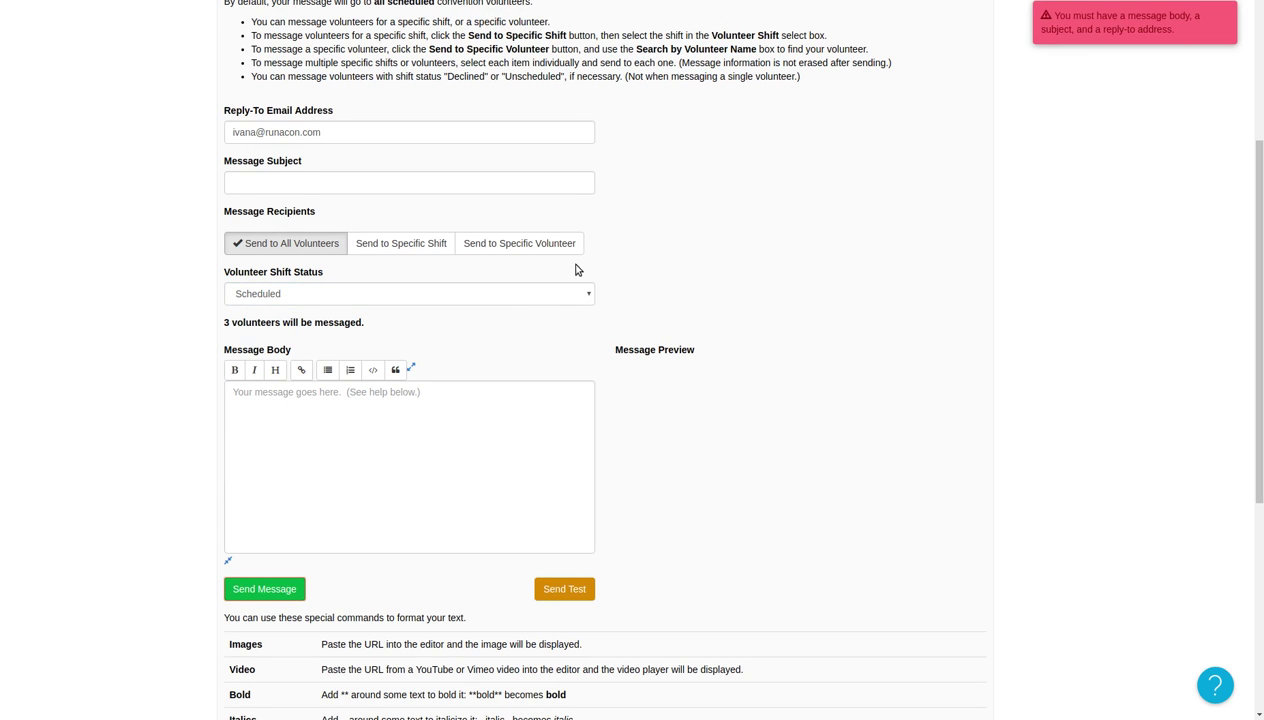
click(401, 183)
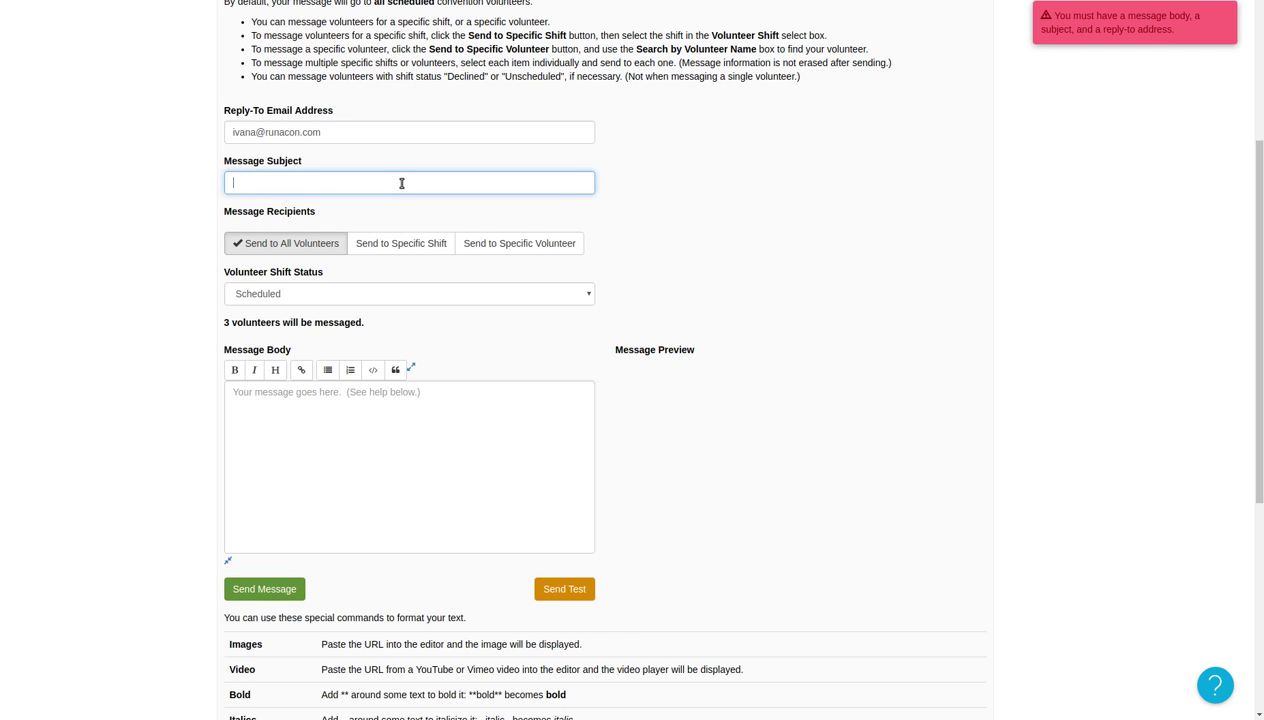
text(Hello there Volunteers!)
click(423, 476)
text(Hi!  Th)
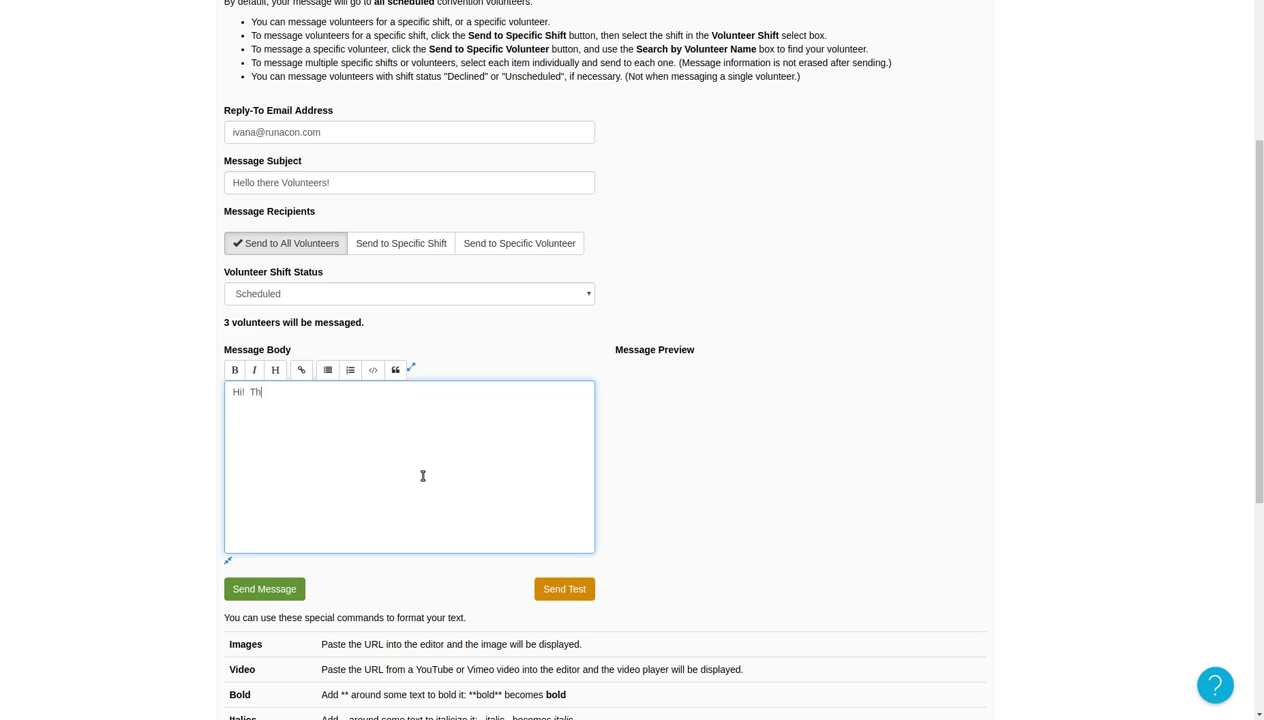
text(anks For Helping!)
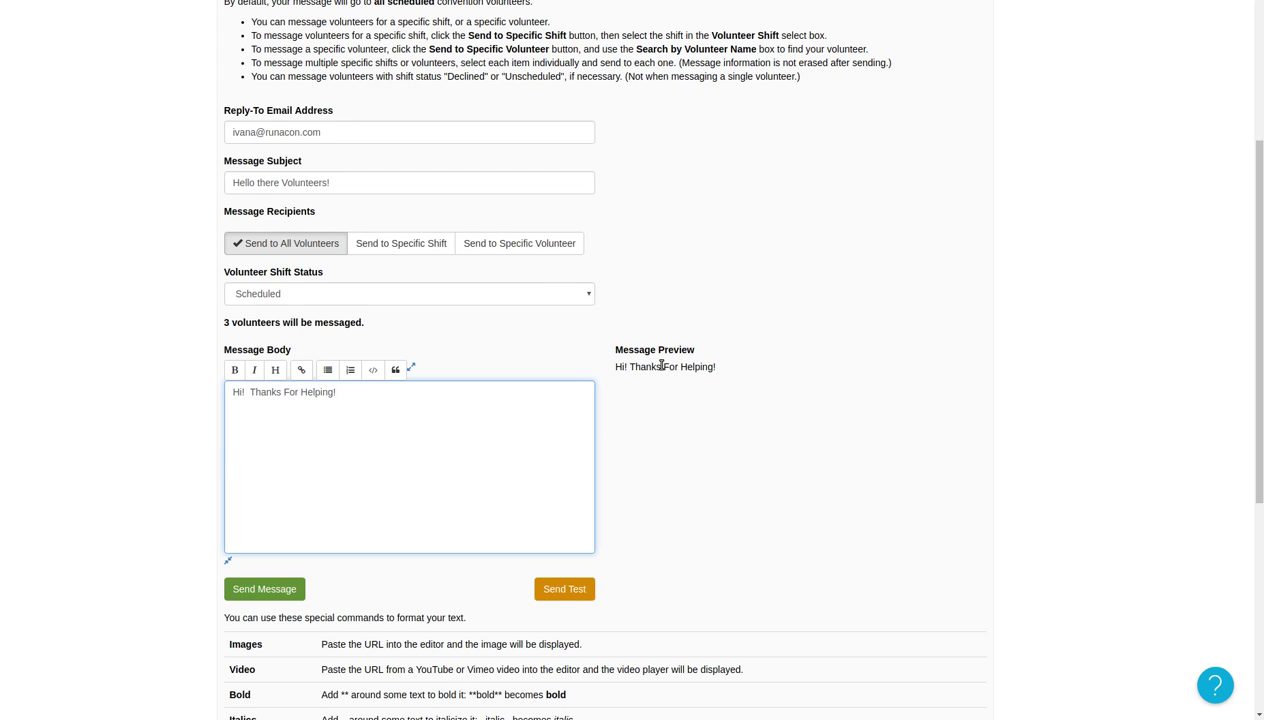
Send the message to all 3 scheduled volunteers, accepting the shown reply-to address
click(291, 590)
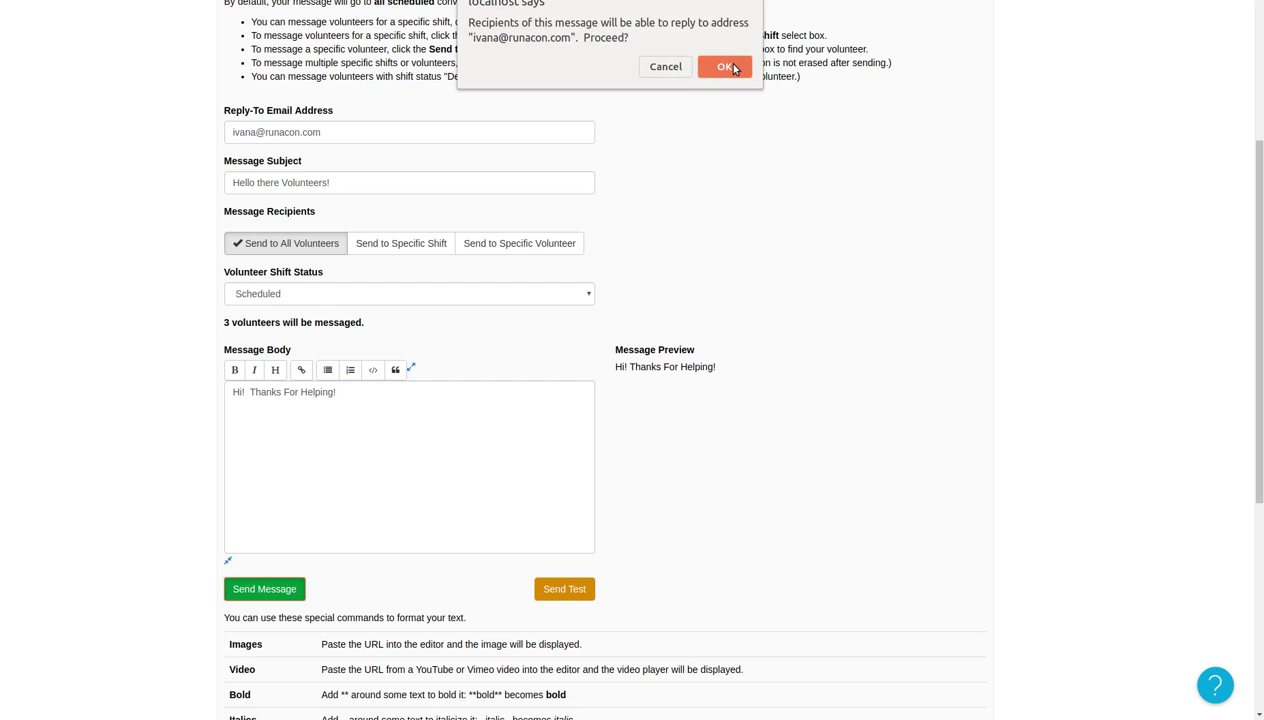
click(725, 66)
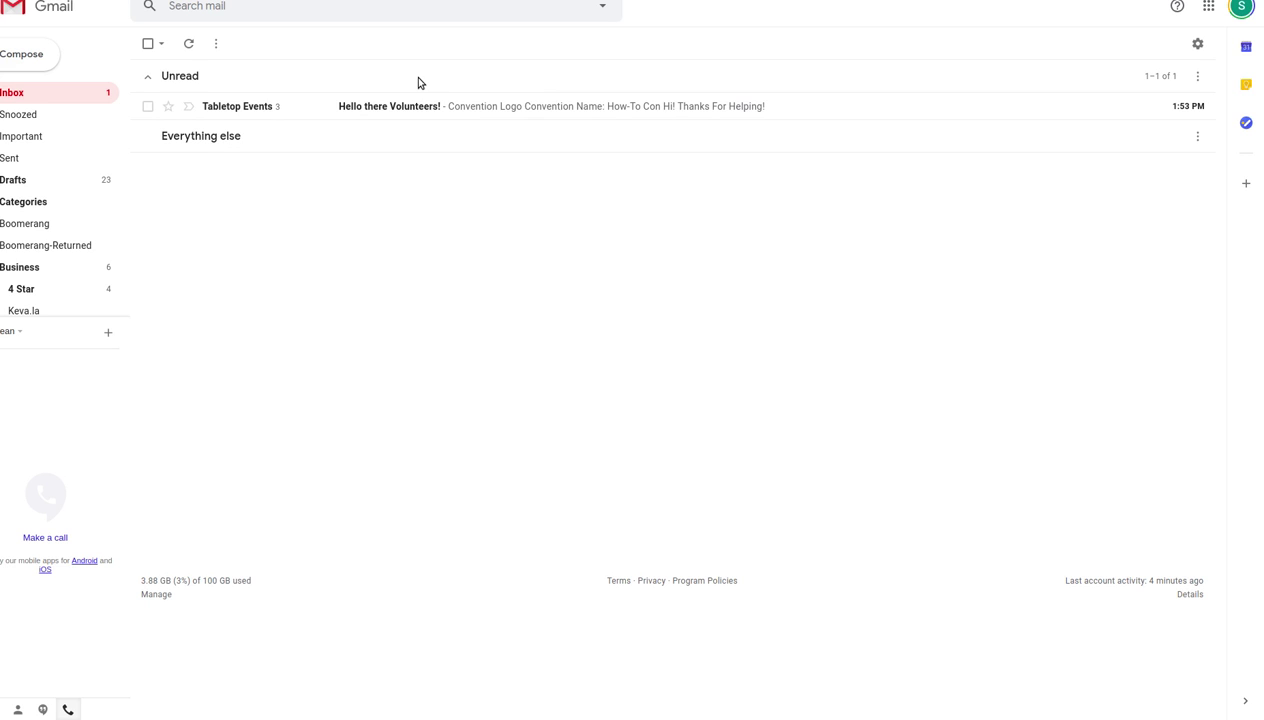
Reload Gmail, read the Convention Volunteer Message Sent email, and return to Tabletop Events
key(F5)
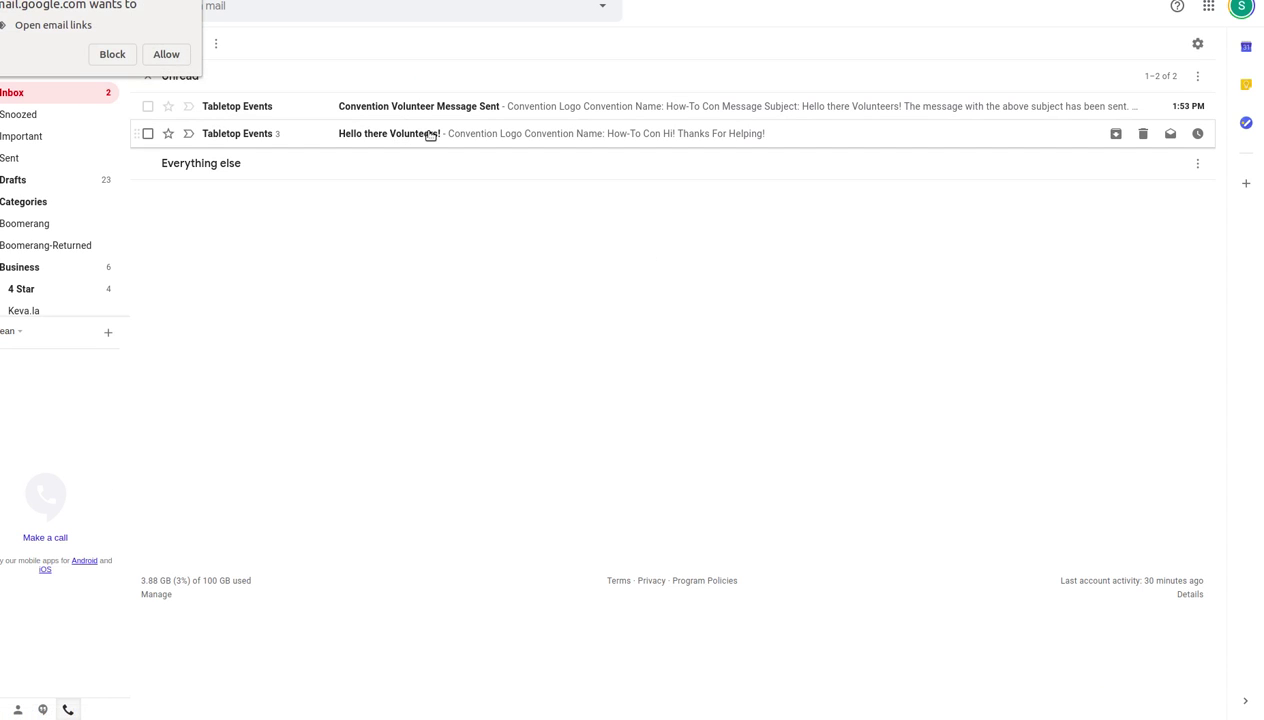
click(192, 8)
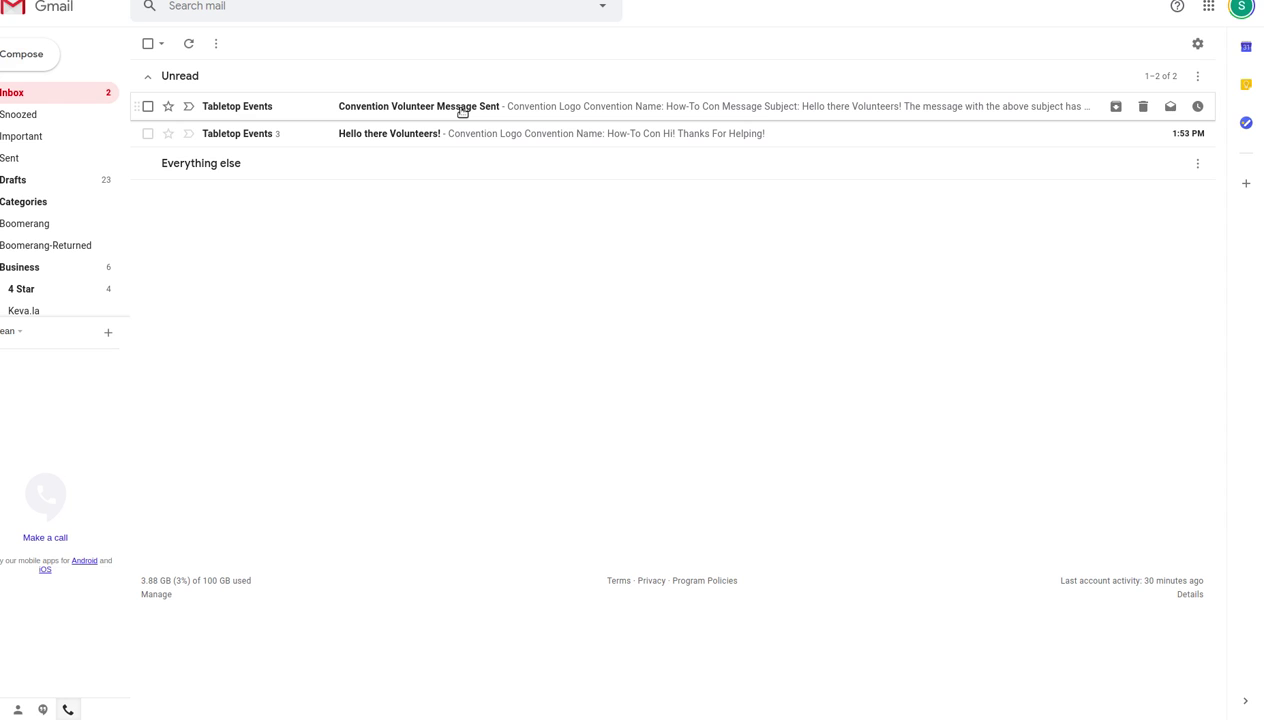
click(462, 110)
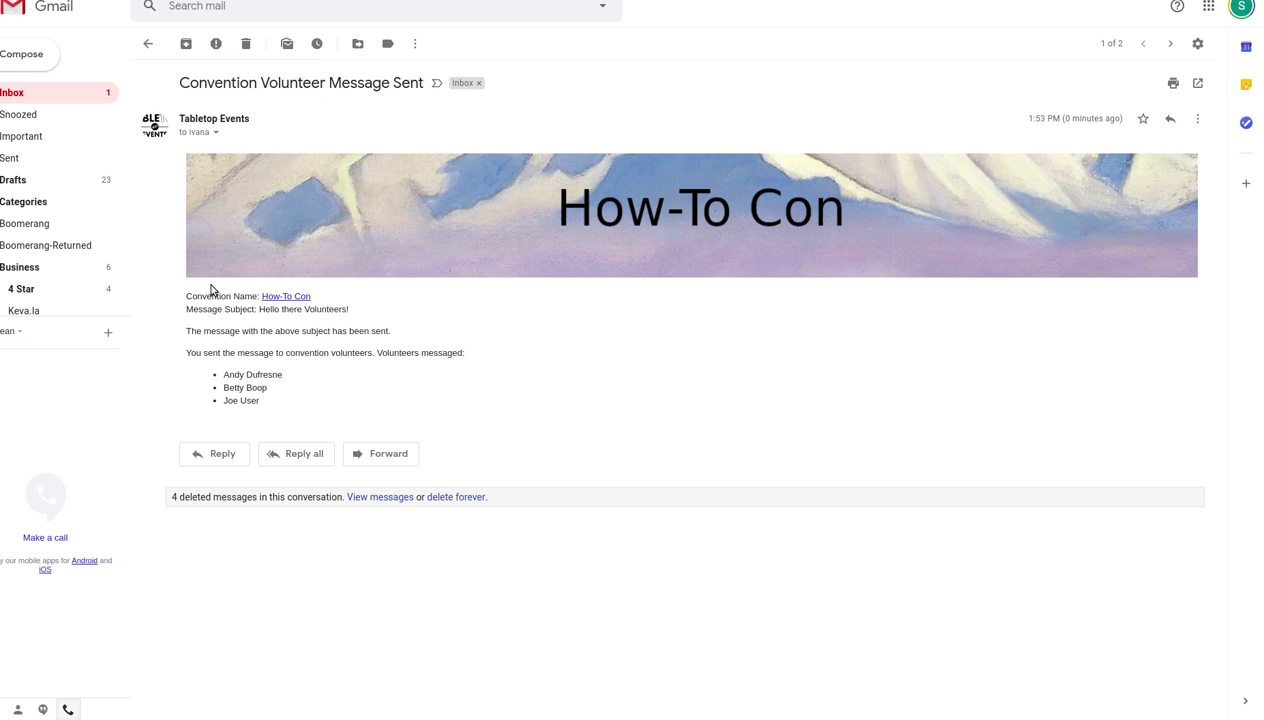
key(ctrl+Tab)
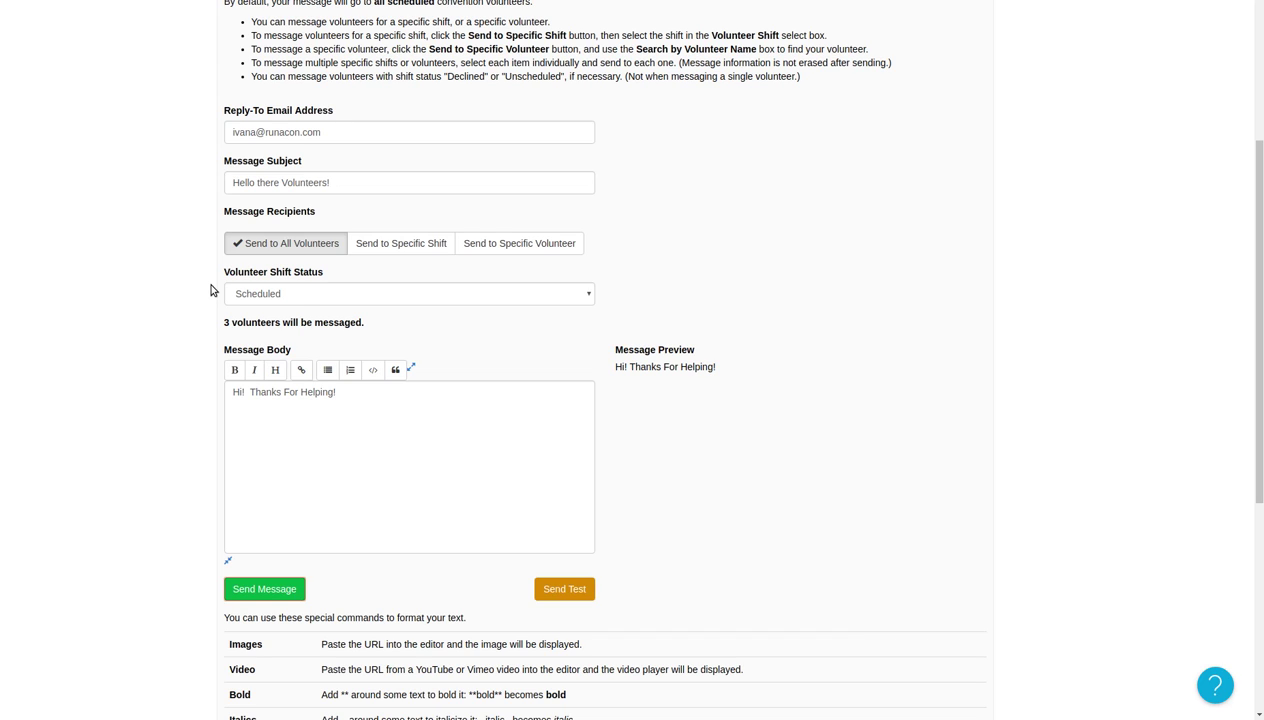
Address the message to the Coat Check Friday Morning shift with status Scheduled
click(409, 247)
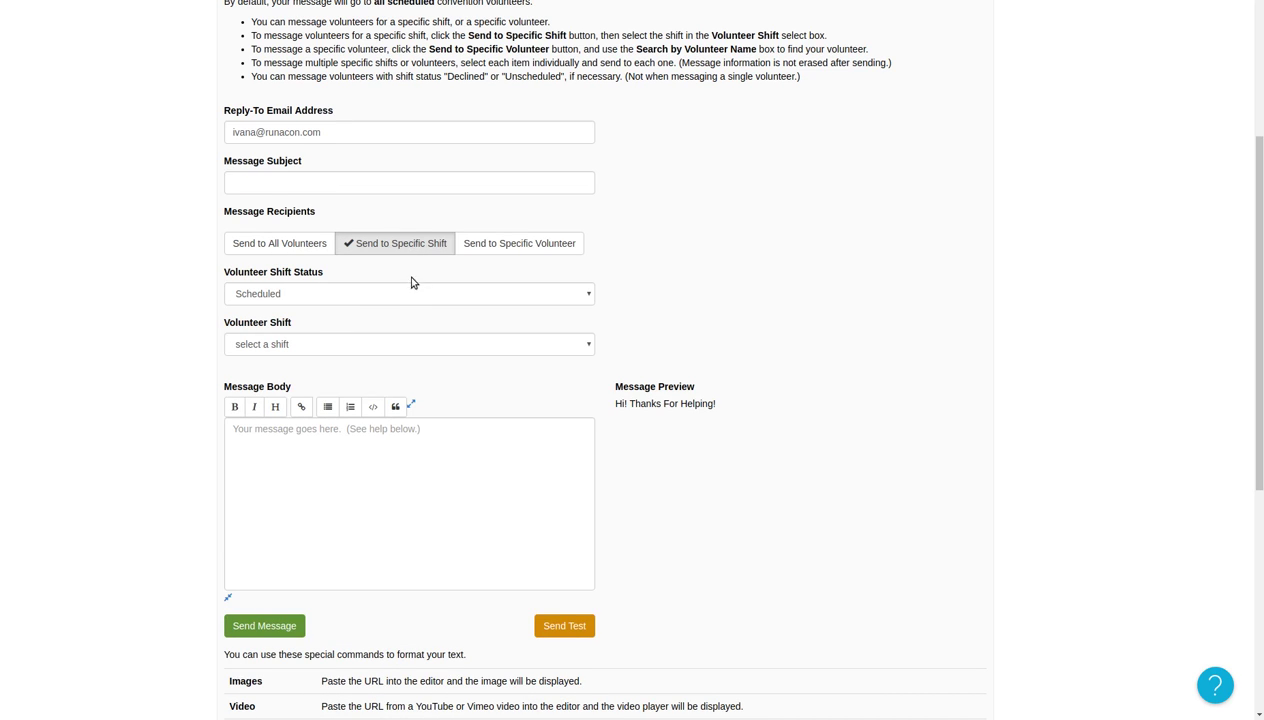
click(322, 345)
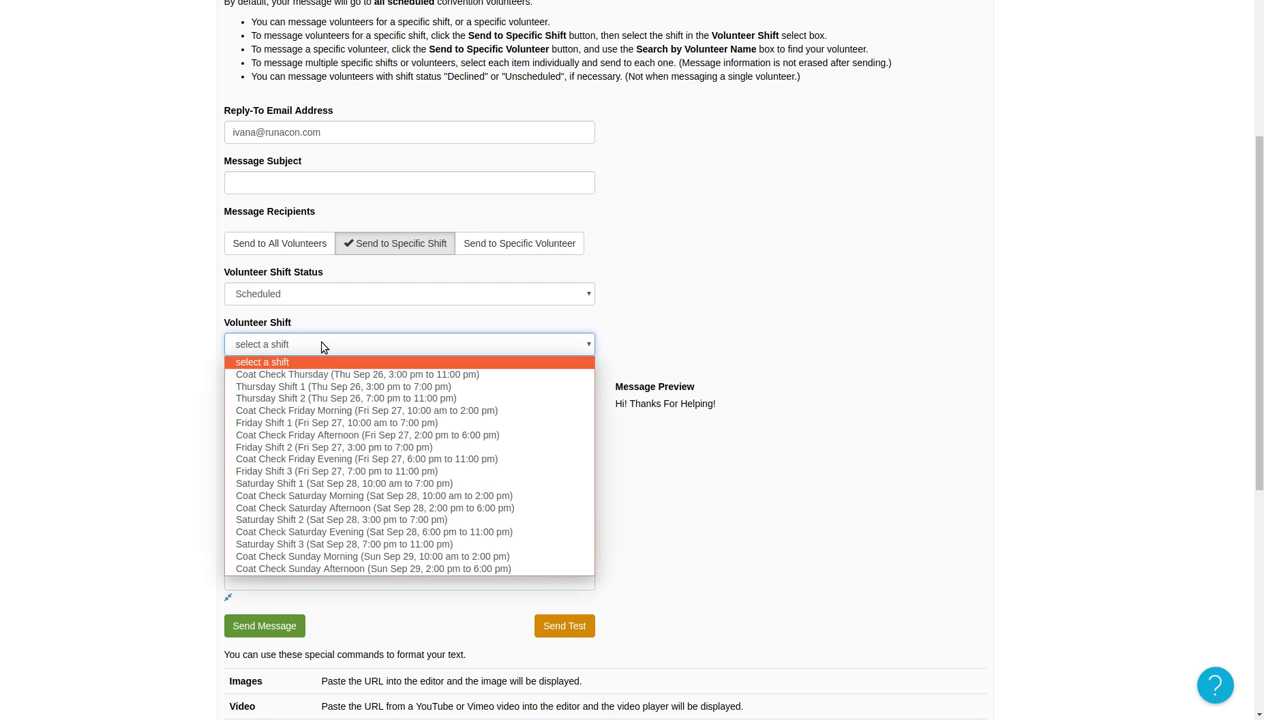
click(337, 411)
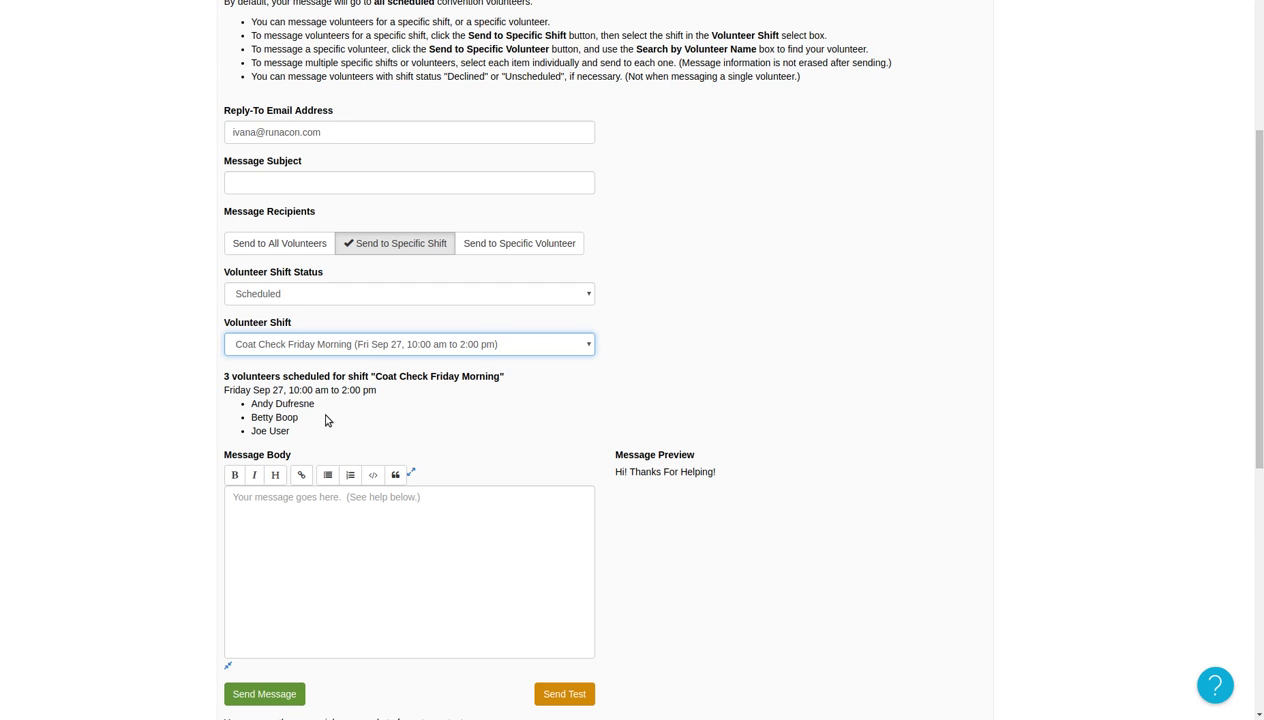
click(308, 299)
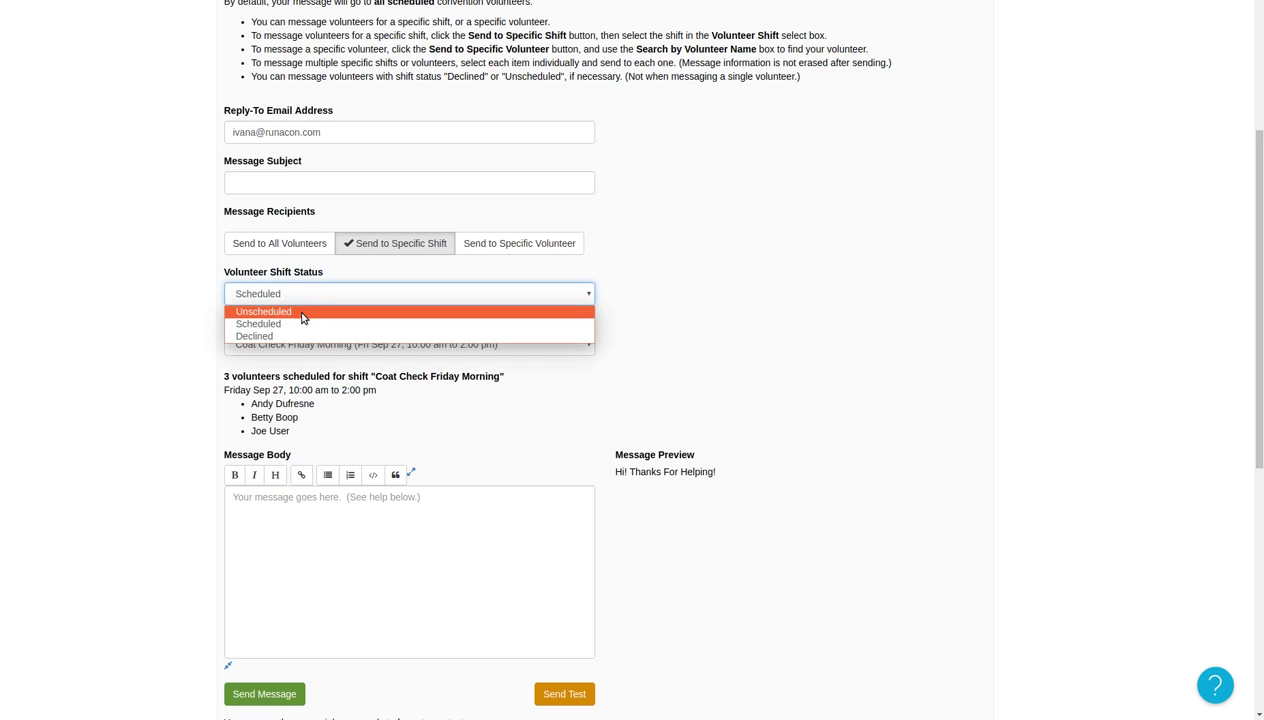
click(303, 312)
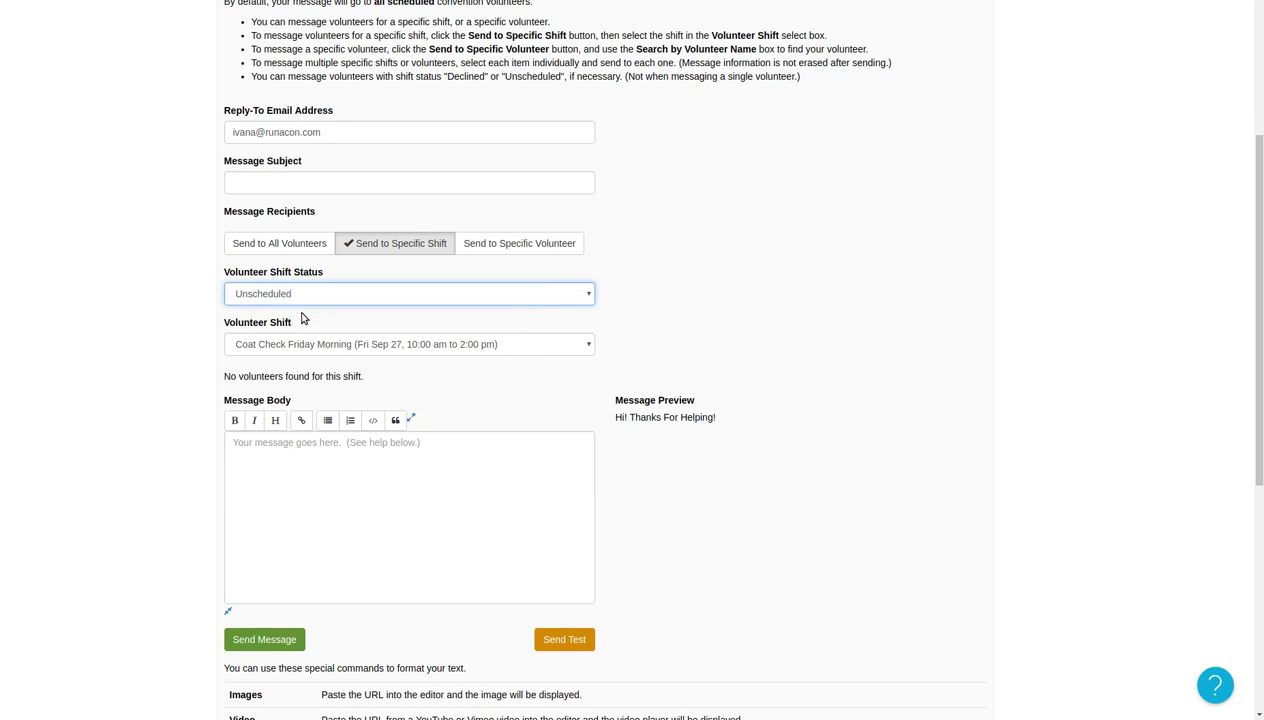
click(298, 302)
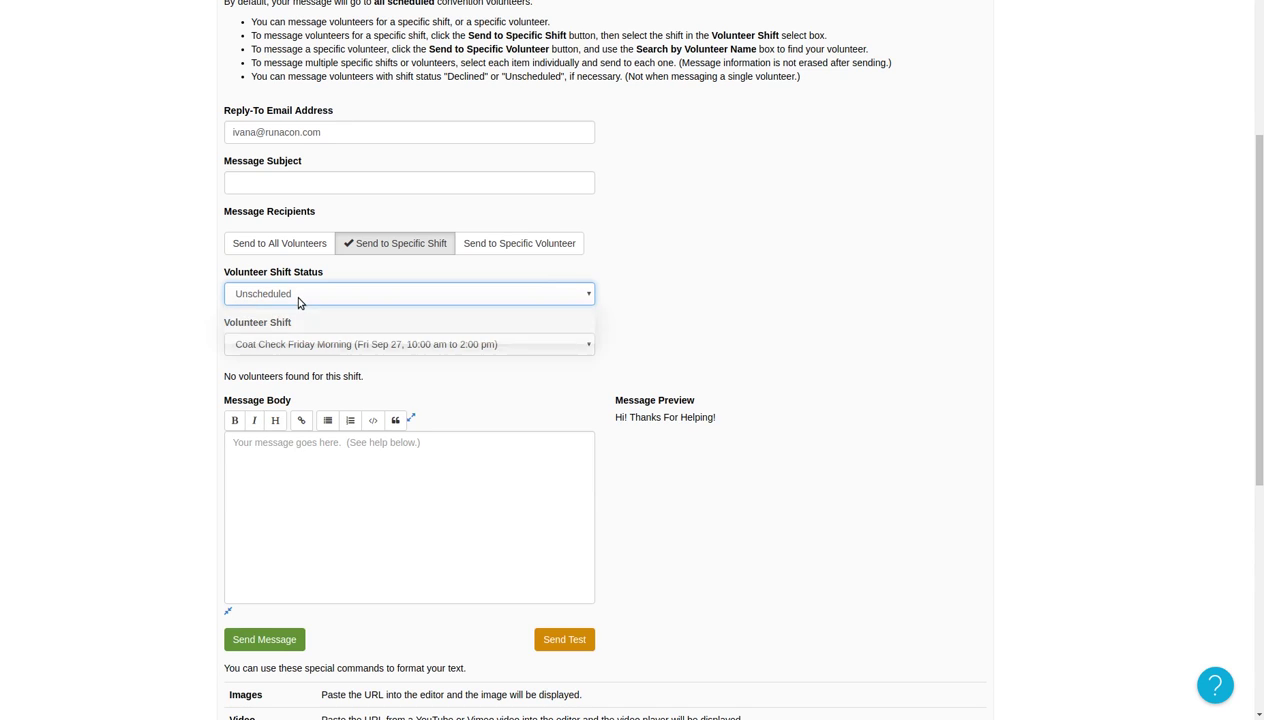
click(294, 337)
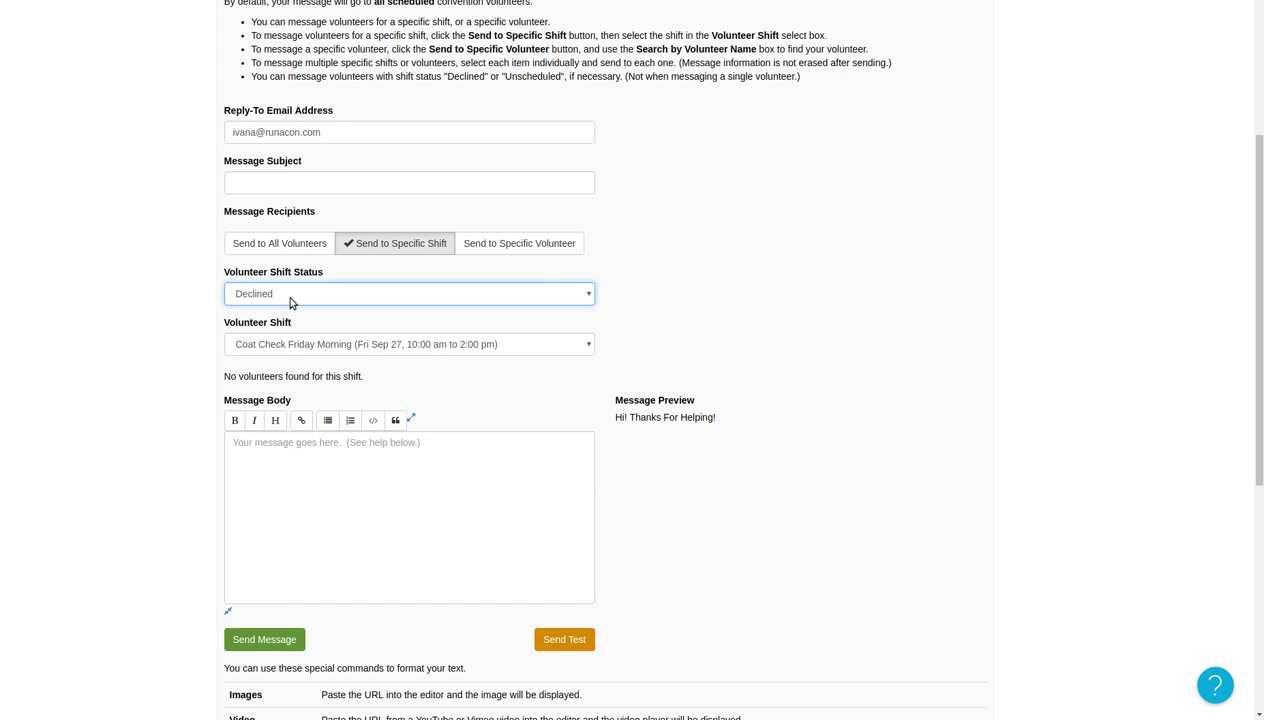
click(291, 303)
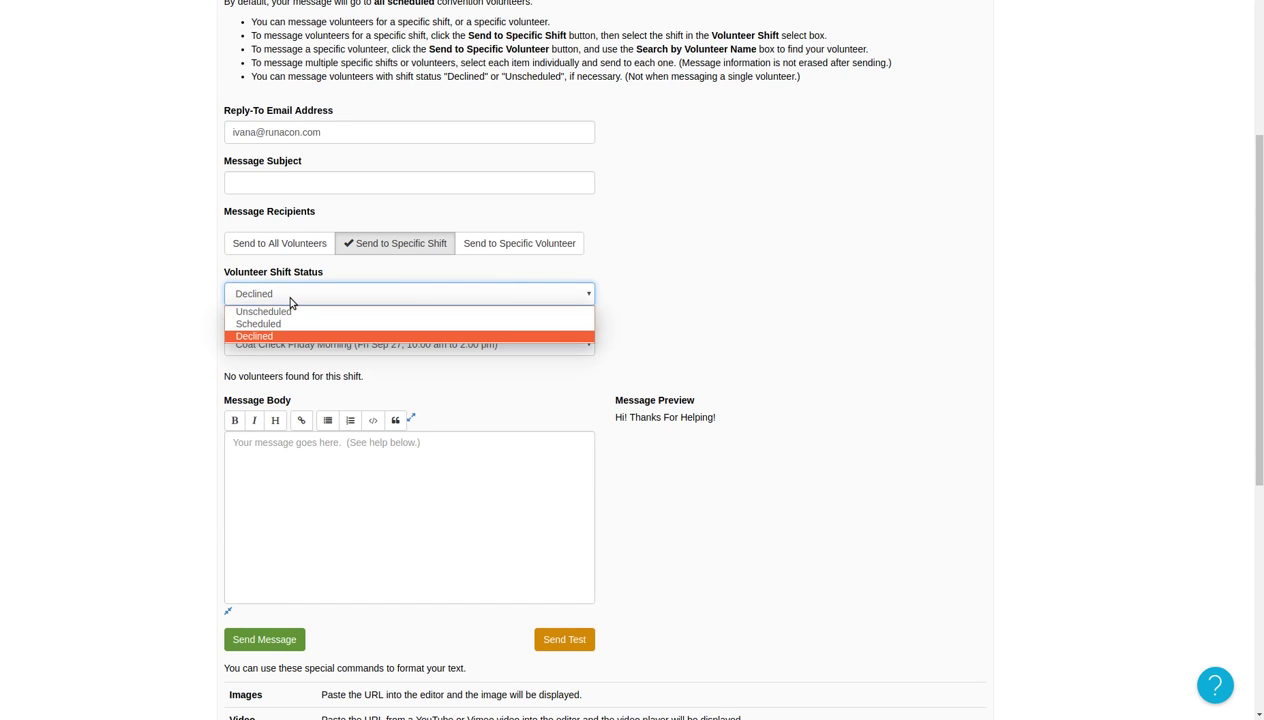
click(285, 324)
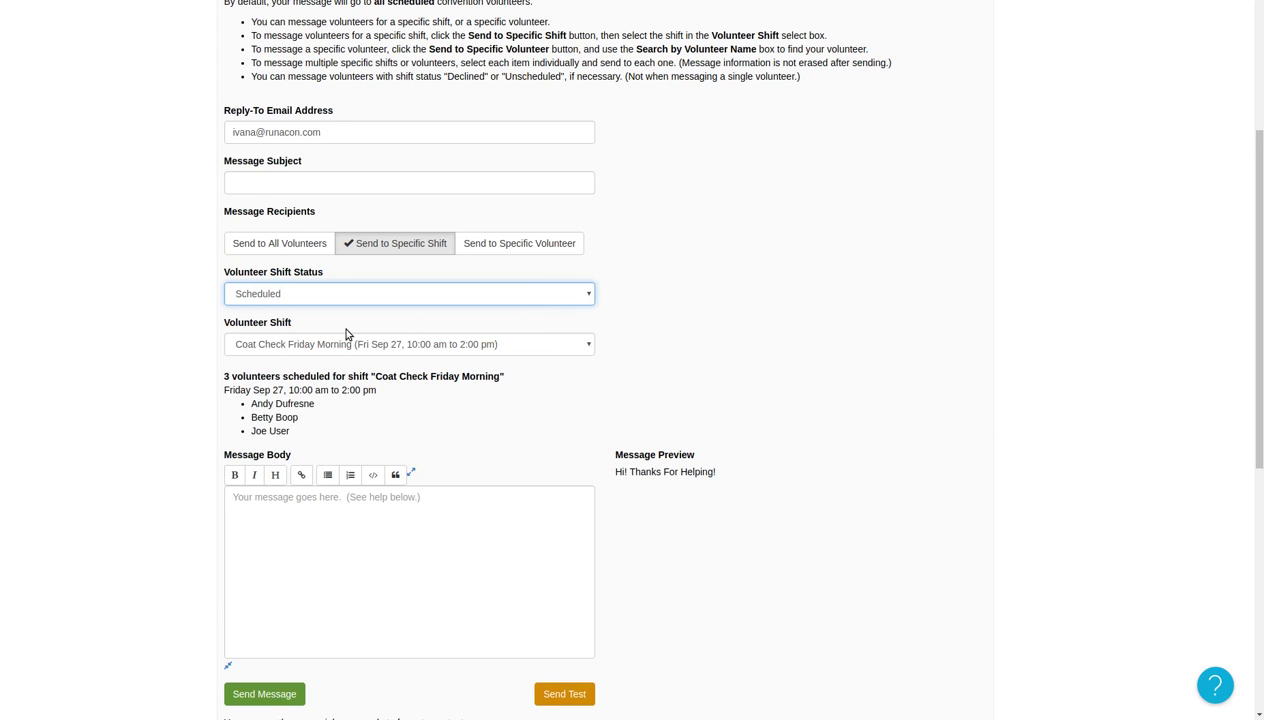
Switch to Send to Specific Volunteer, search a volunteer's first name, and choose the match
click(531, 245)
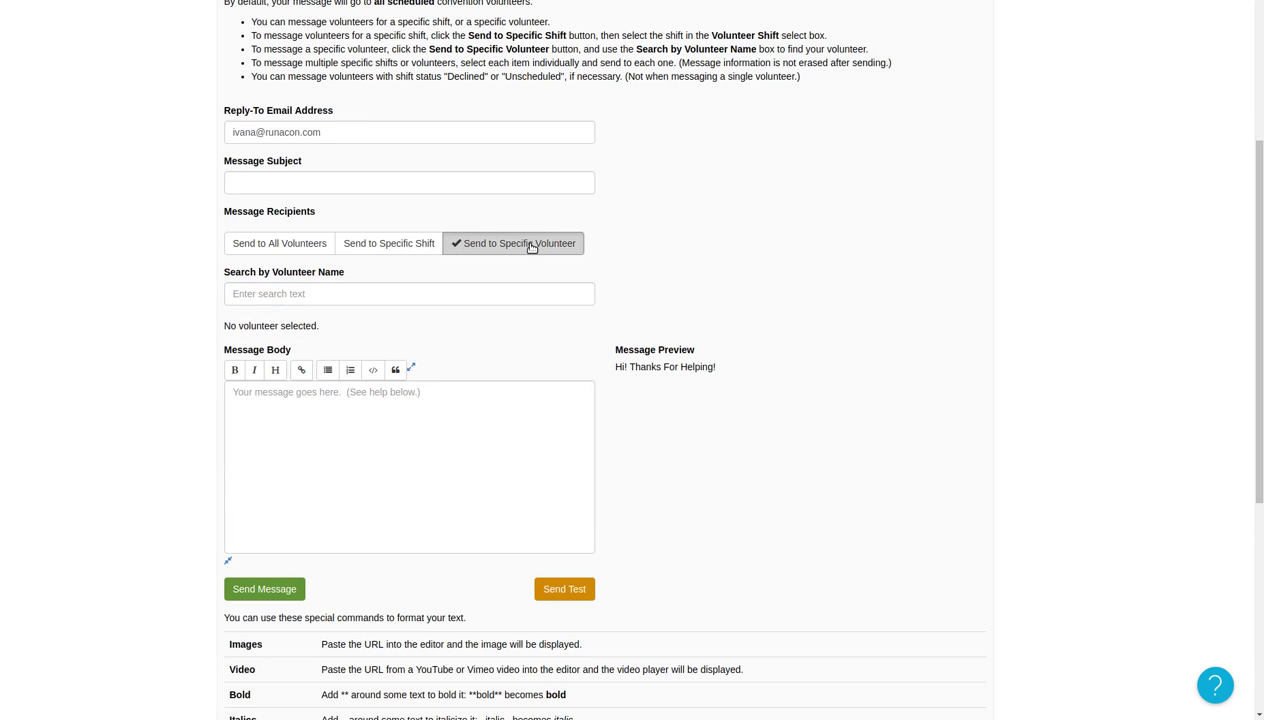
click(358, 296)
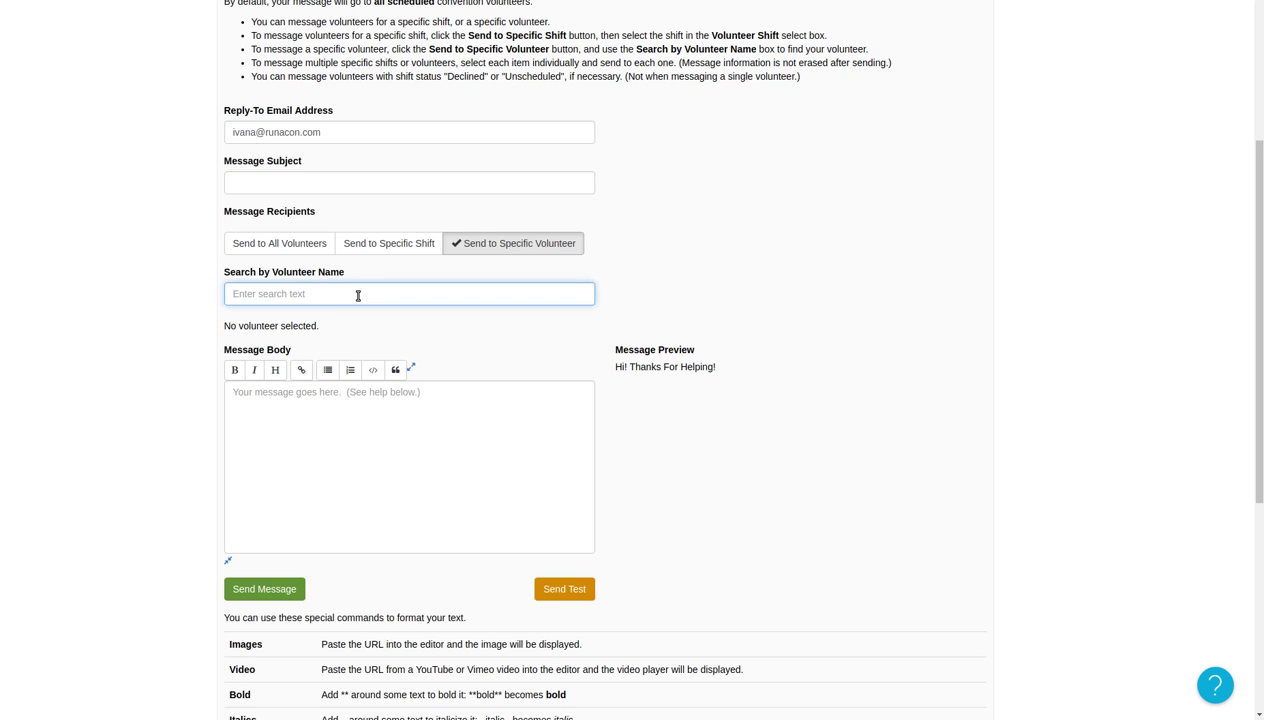
text(joe)
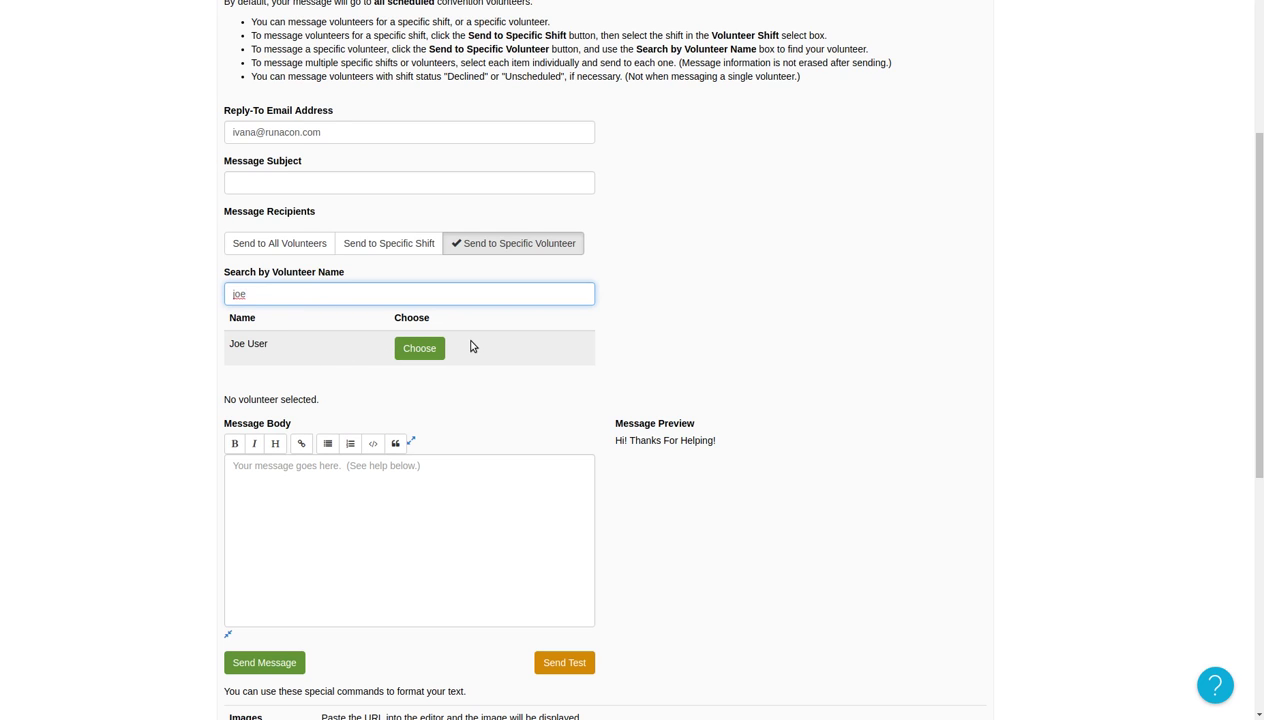
click(423, 349)
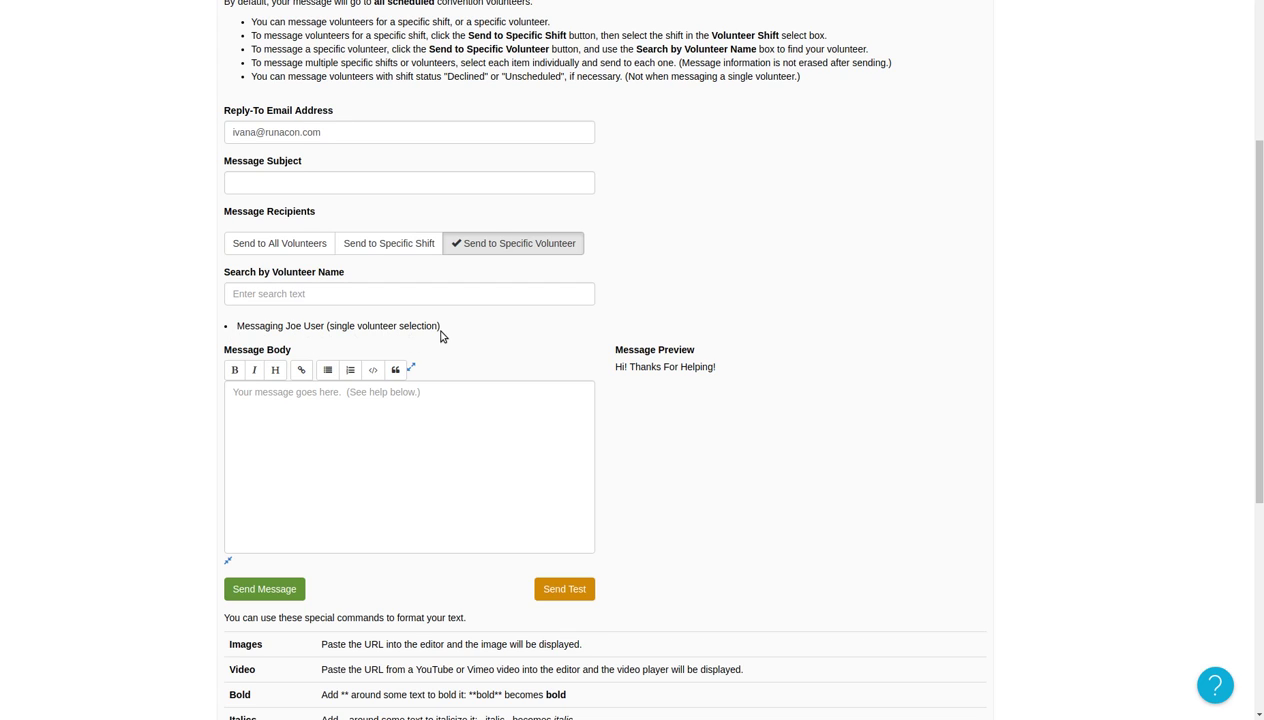
click(400, 294)
Search a different volunteer's first name and choose them as the sole recipient
text(betty)
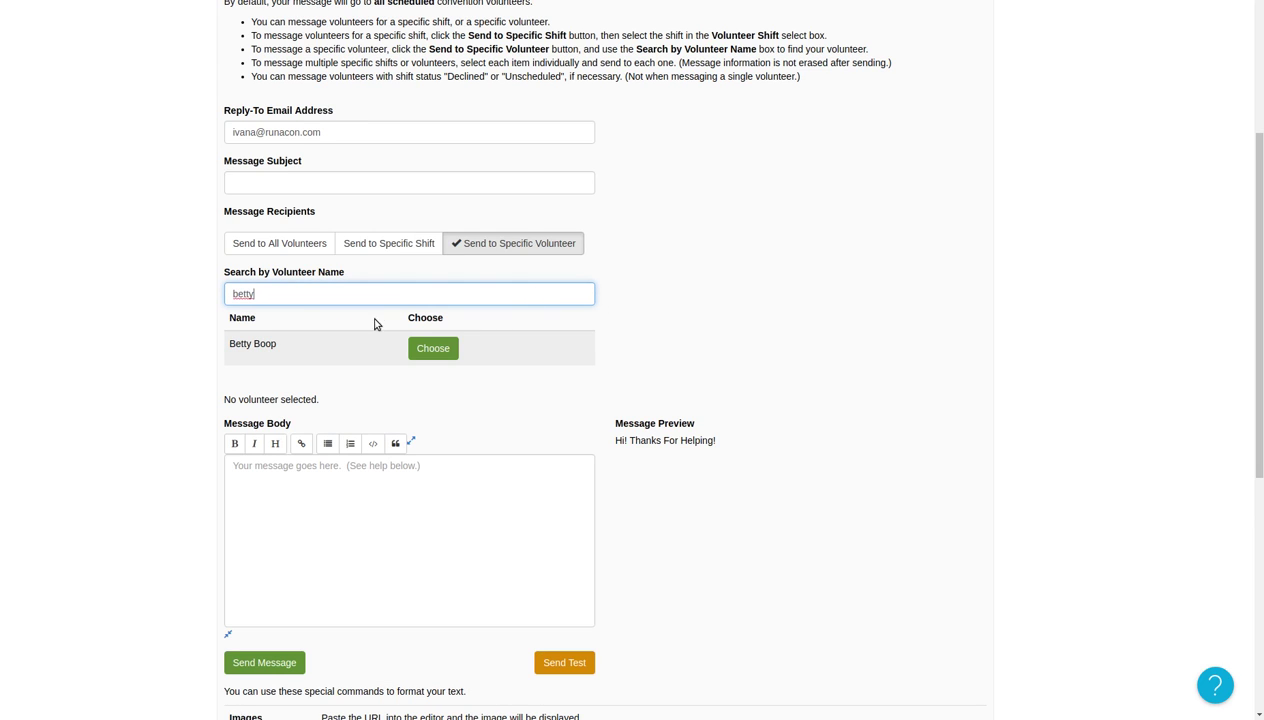
click(428, 351)
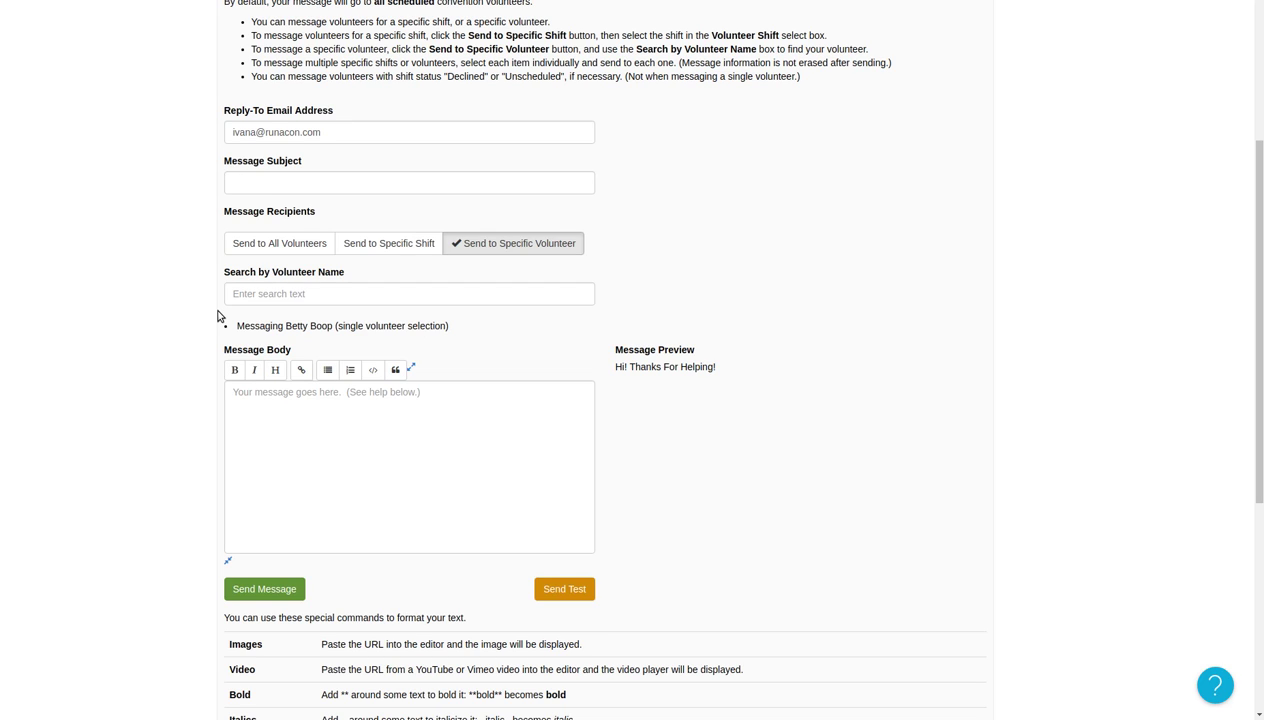
Return to the How-To Con Volunteers list via the sub-navigation bar
scroll(218, 316, up, 3)
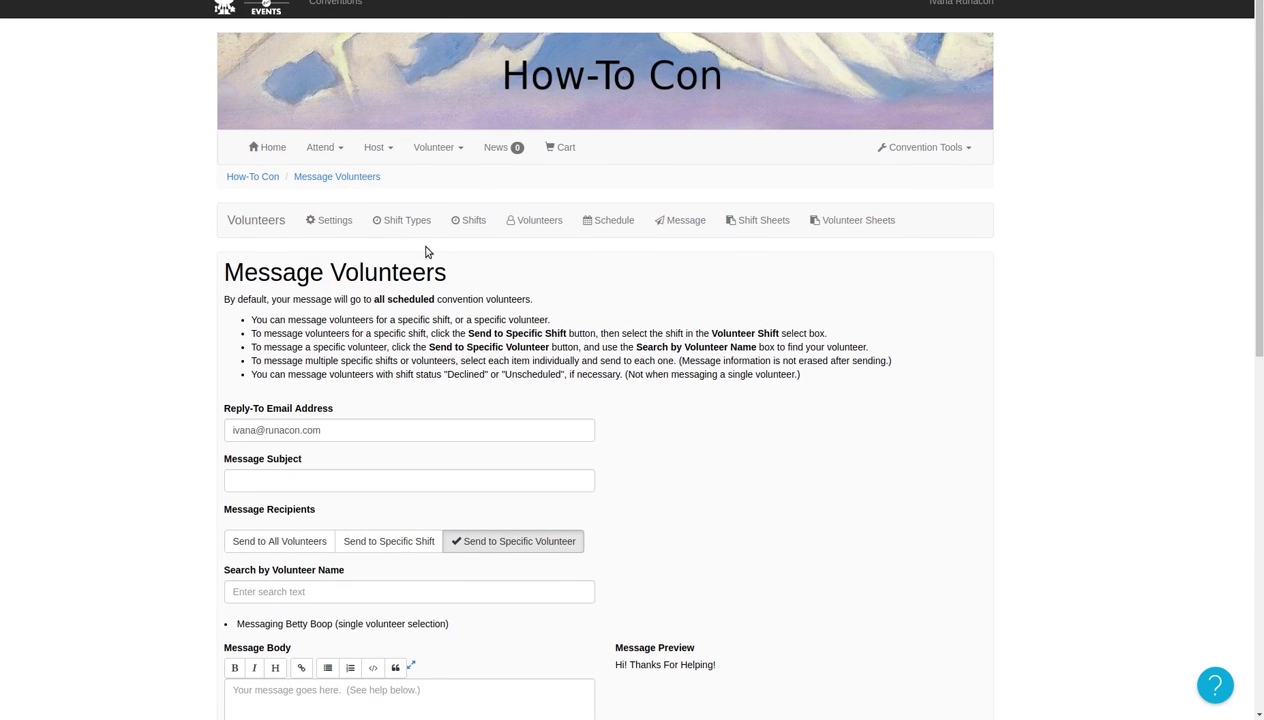
click(542, 223)
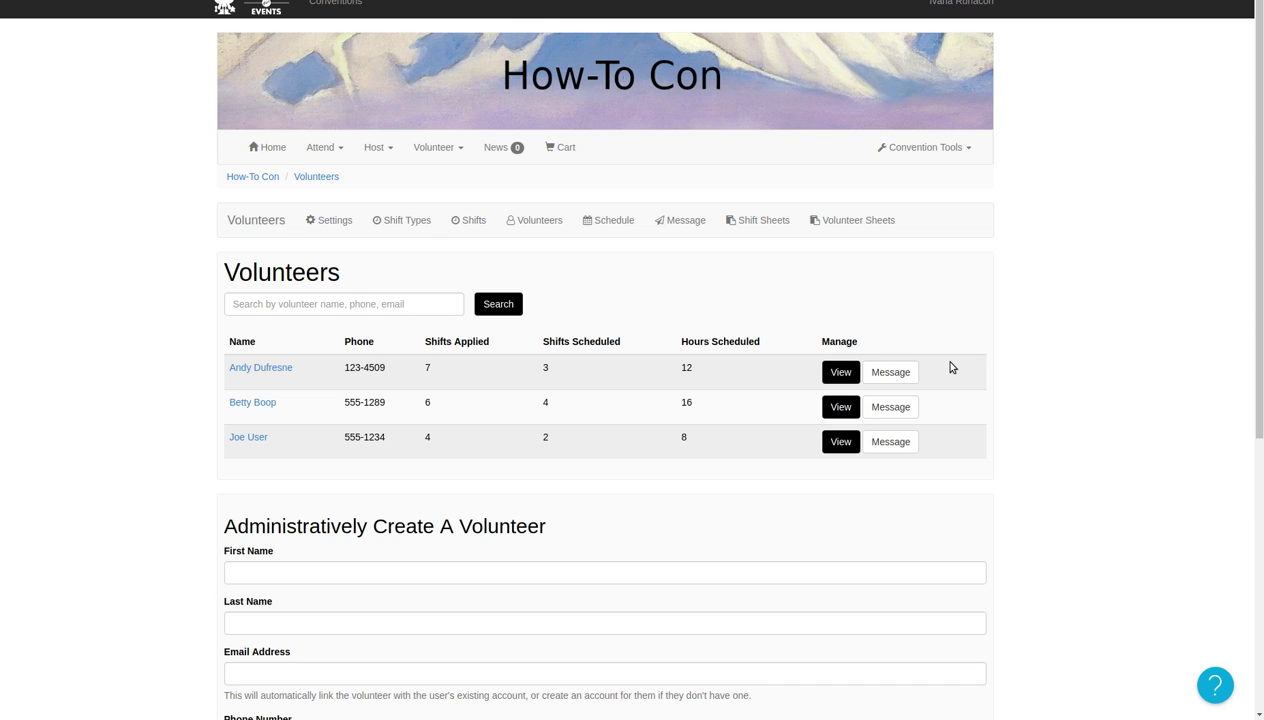
Use the first volunteer's row Message button to address a message to that volunteer alone
click(891, 374)
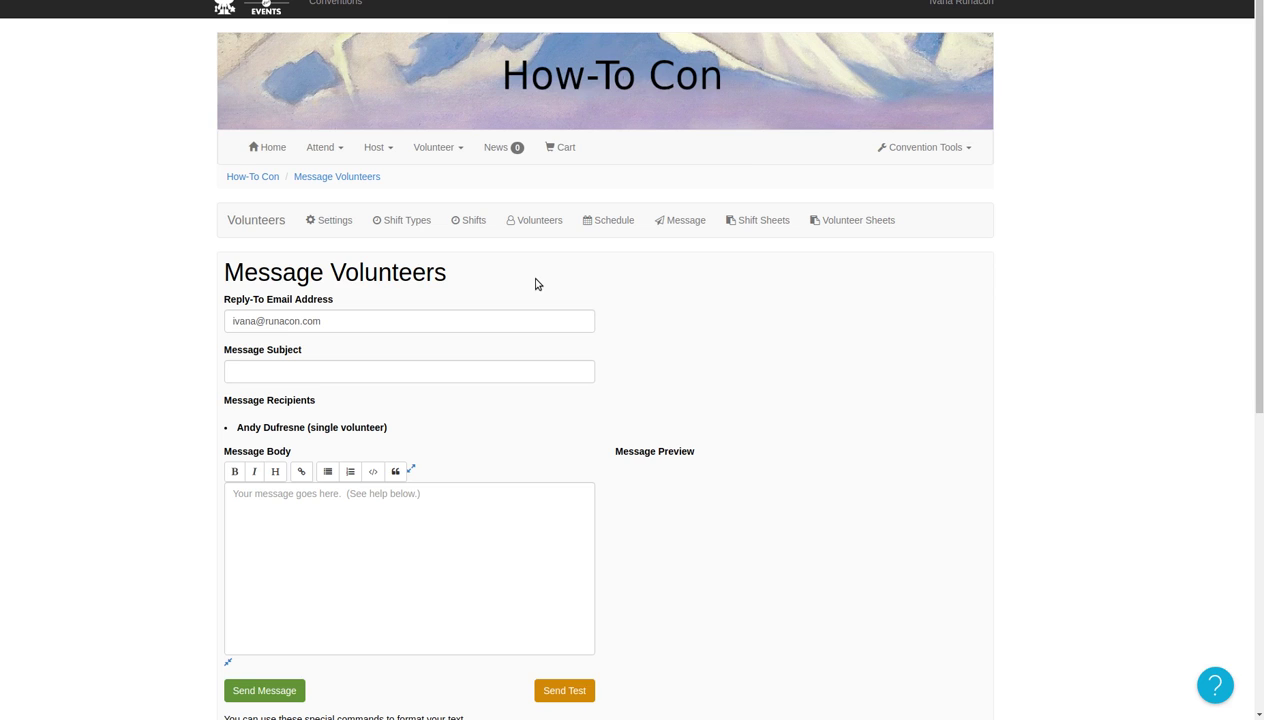
Go to the Shifts list and open Manage actions for the Coat Check Friday Morning shift
click(475, 222)
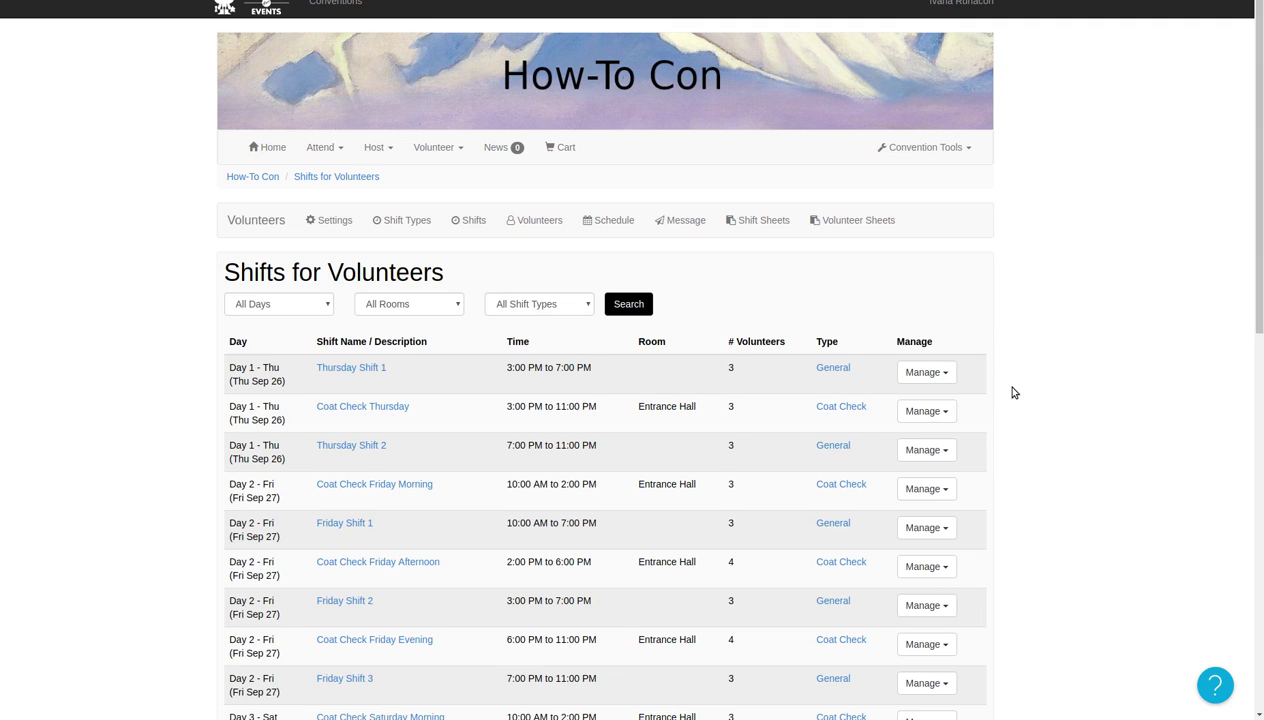
scroll(1005, 430, down, 2)
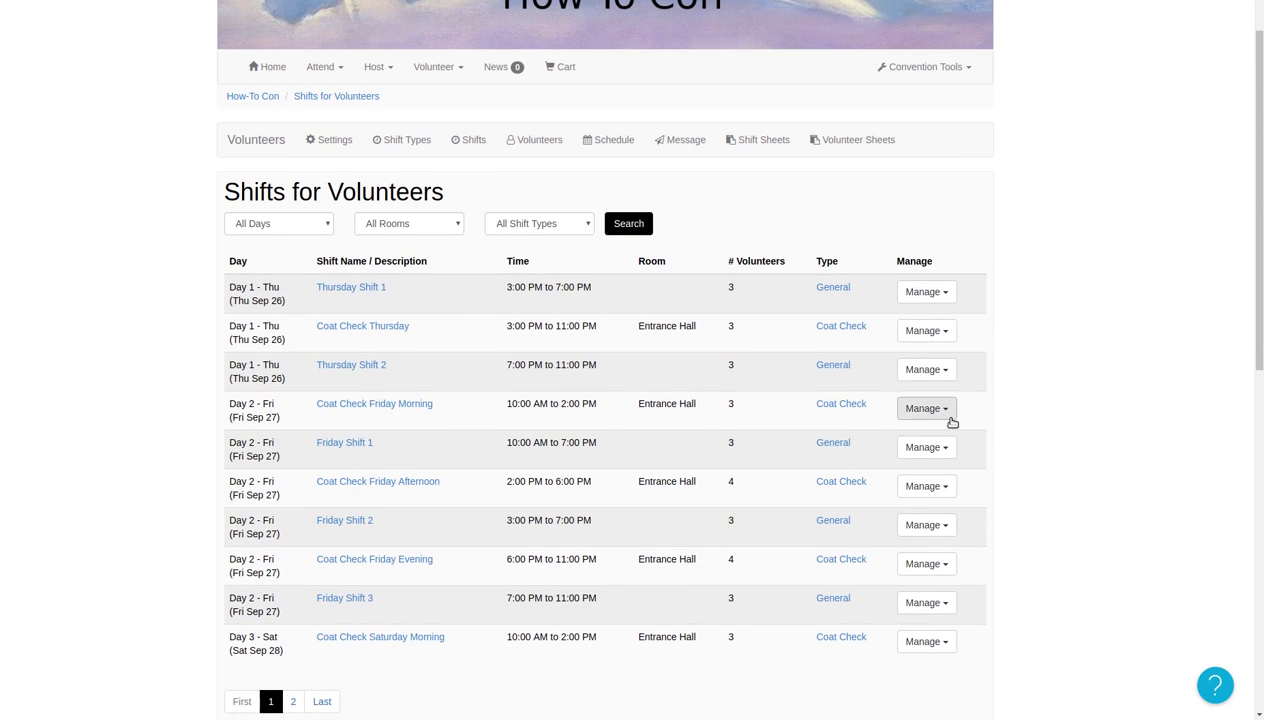
click(944, 413)
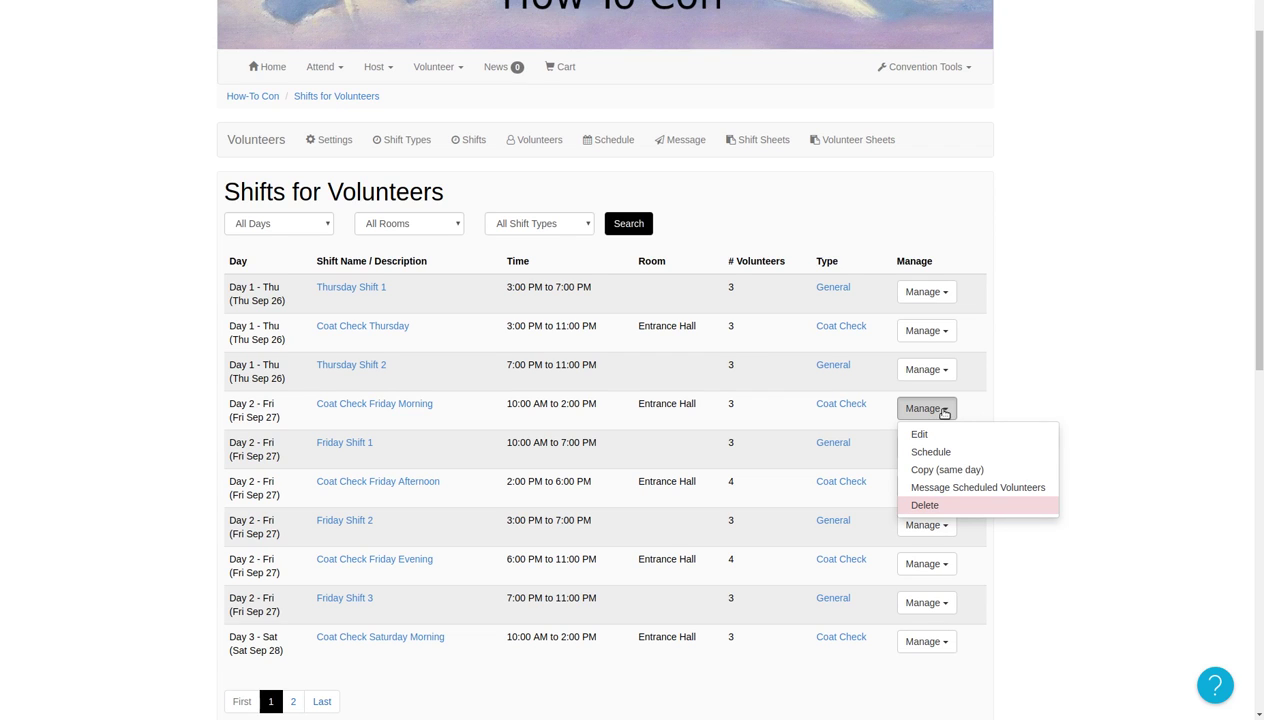
Open a message to the 3 scheduled volunteers of the Coat Check Friday Morning shift
click(942, 489)
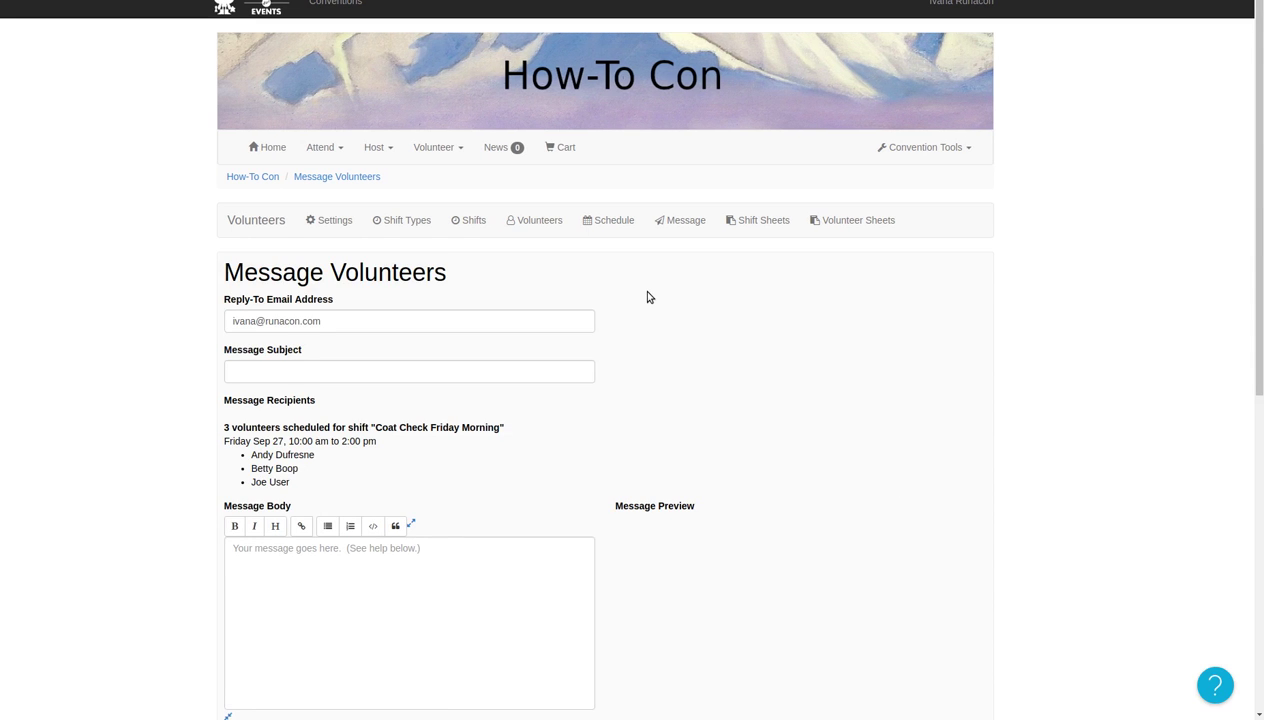
scroll(647, 297, down, 2)
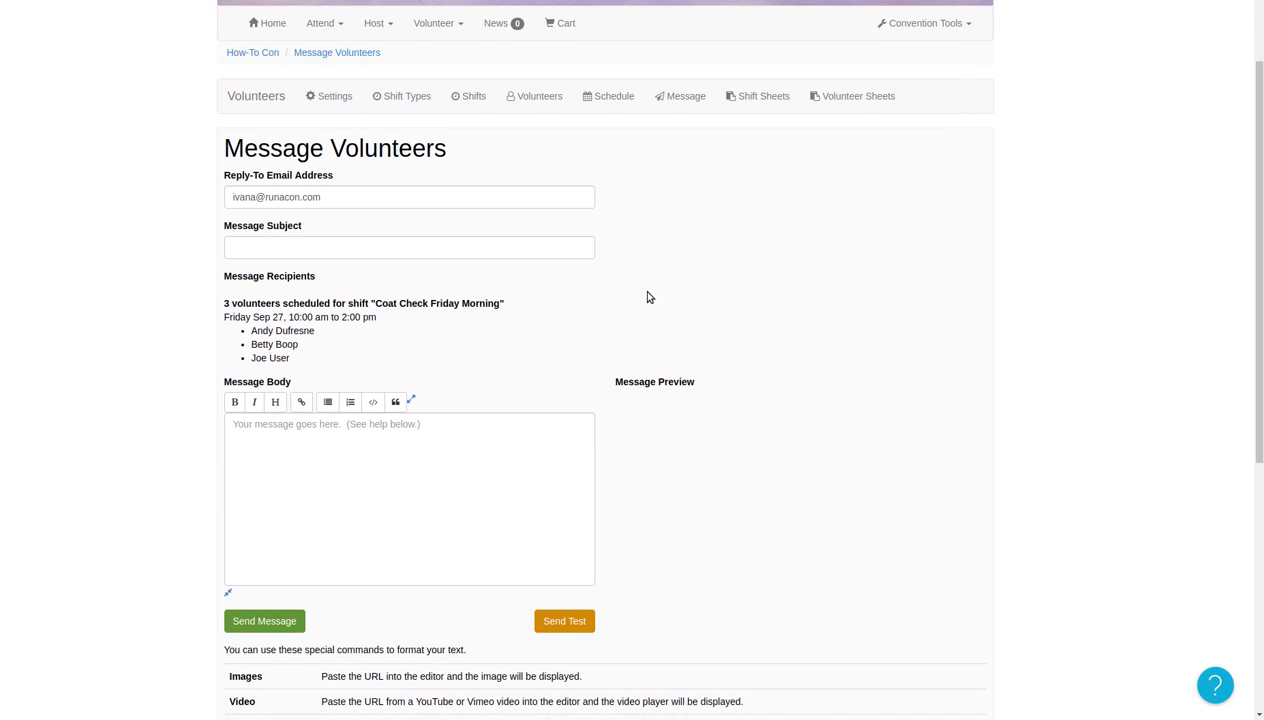